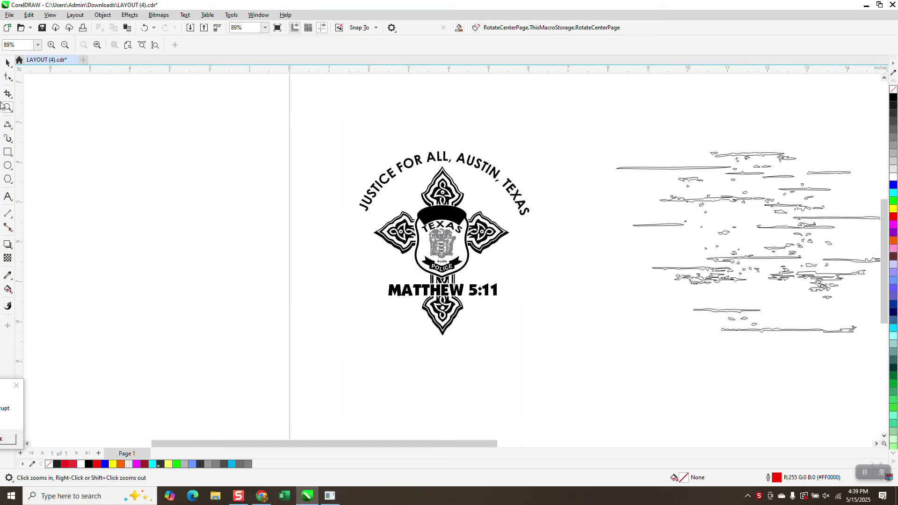
Move the group of distress lines about 1.1 inches left, closer to the cross emblem.
click(8, 62)
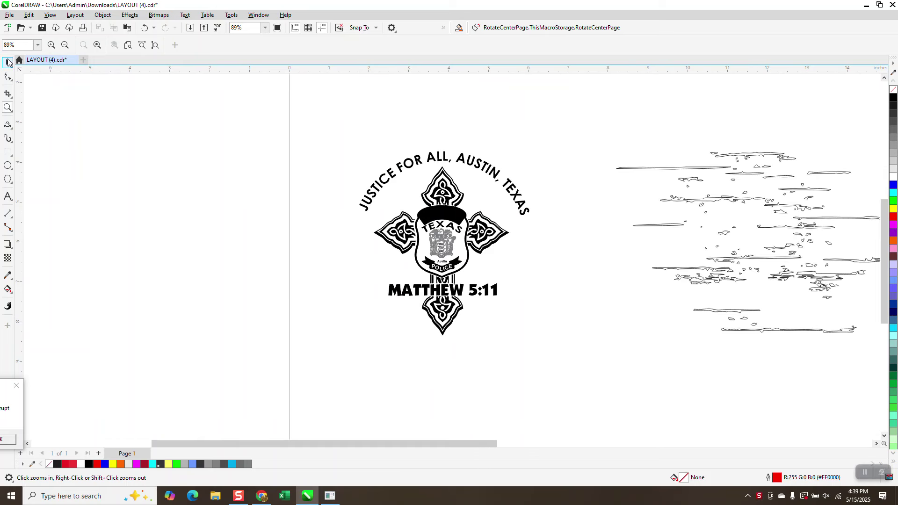
click(719, 197)
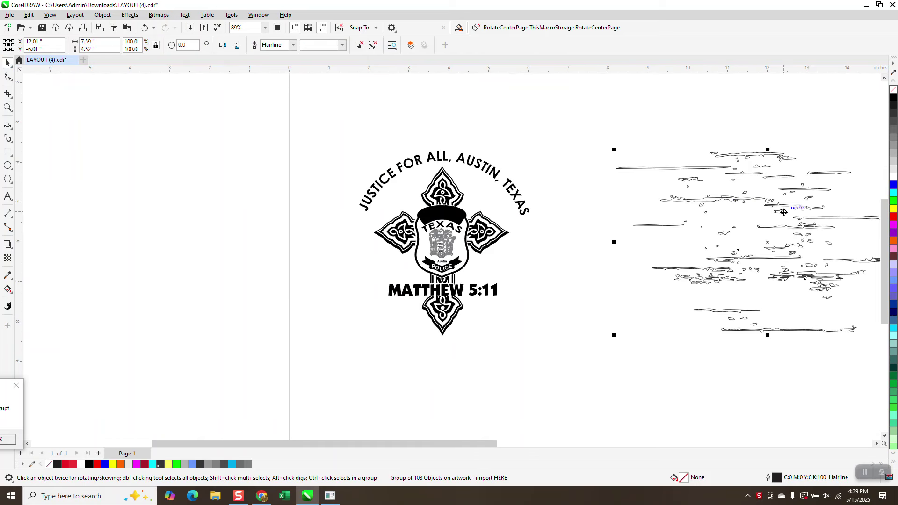
drag(783, 212, 739, 213)
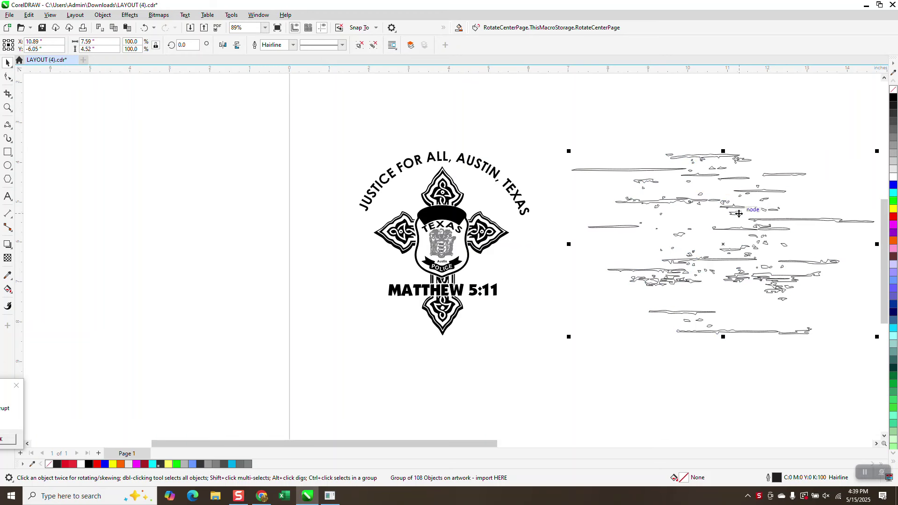
Set the document's nudge distance to 5 inches with nothing selected.
click(453, 203)
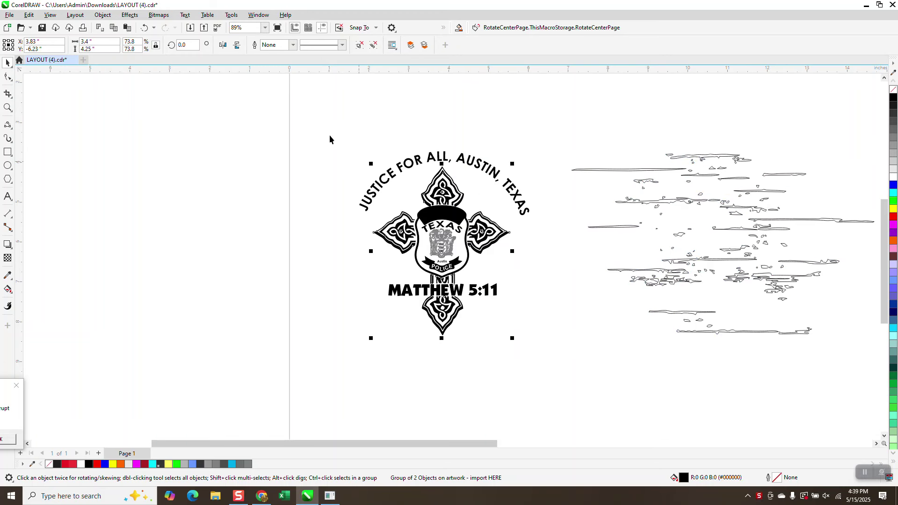
drag(332, 131, 580, 355)
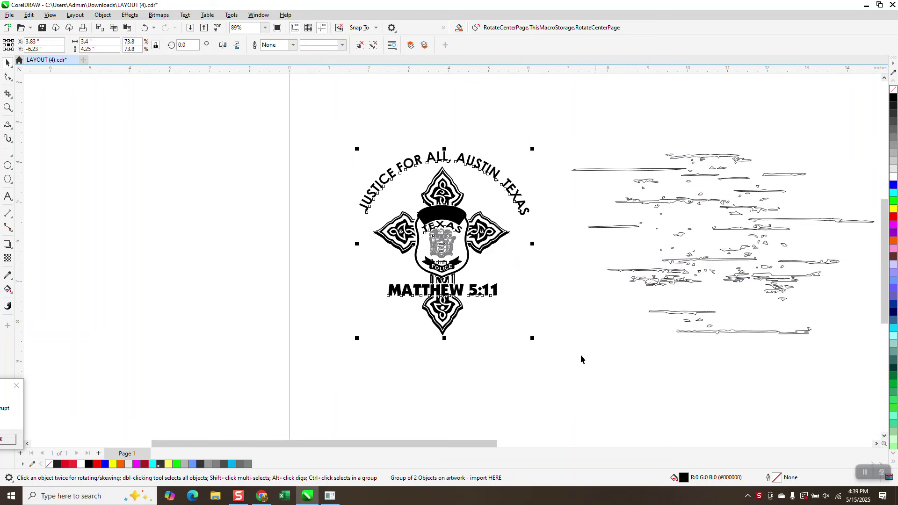
click(142, 78)
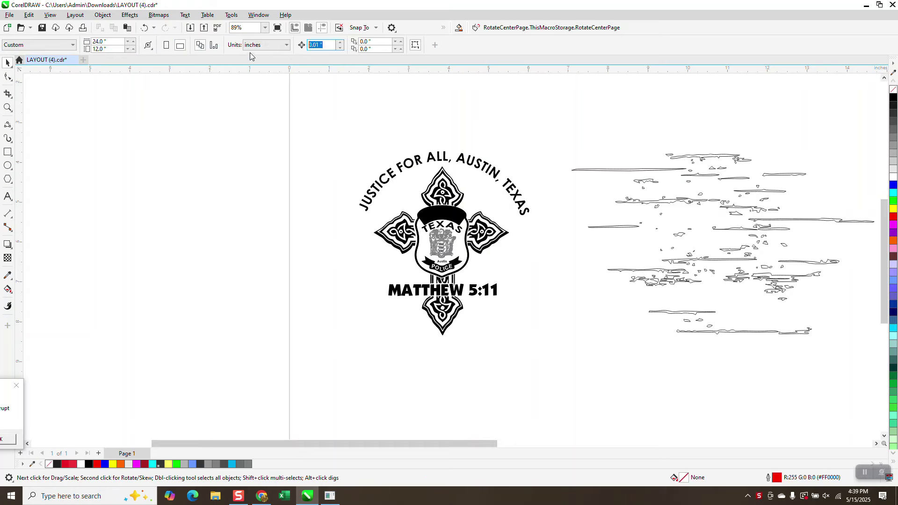
text(5)
Group all objects of the cross emblem and place a duplicate 10 inches to its left.
drag(355, 135, 587, 350)
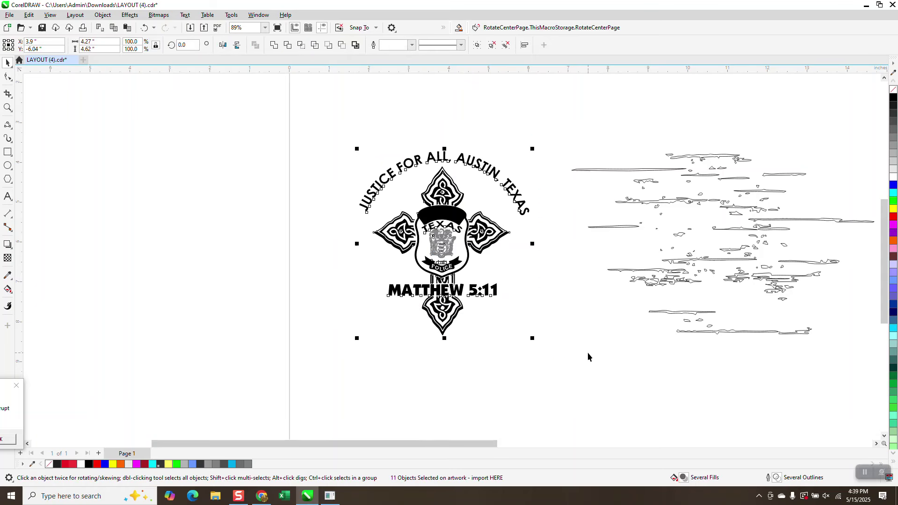
key(ctrl+g)
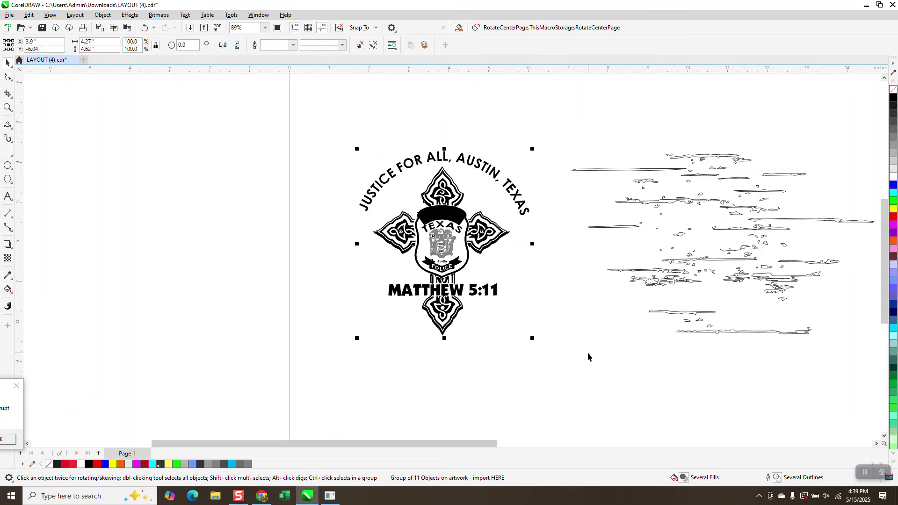
key(KP_Add)
key(Left)
key(Left)
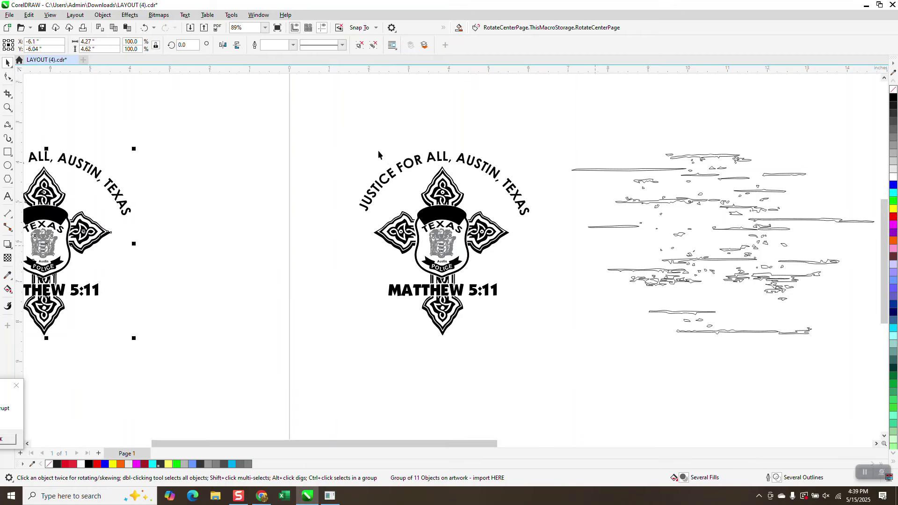
Ungroup the original cross emblem on the page.
drag(341, 117, 592, 360)
click(102, 15)
mouse_move(126, 176)
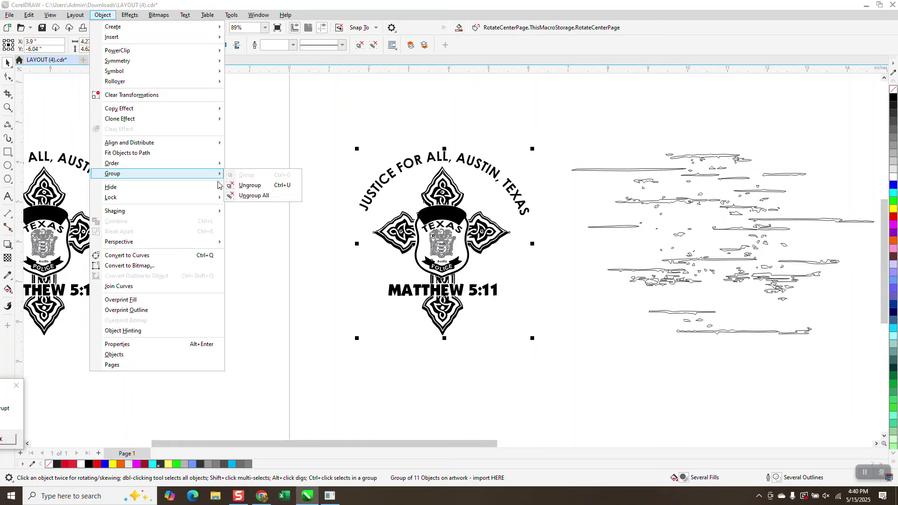
click(238, 186)
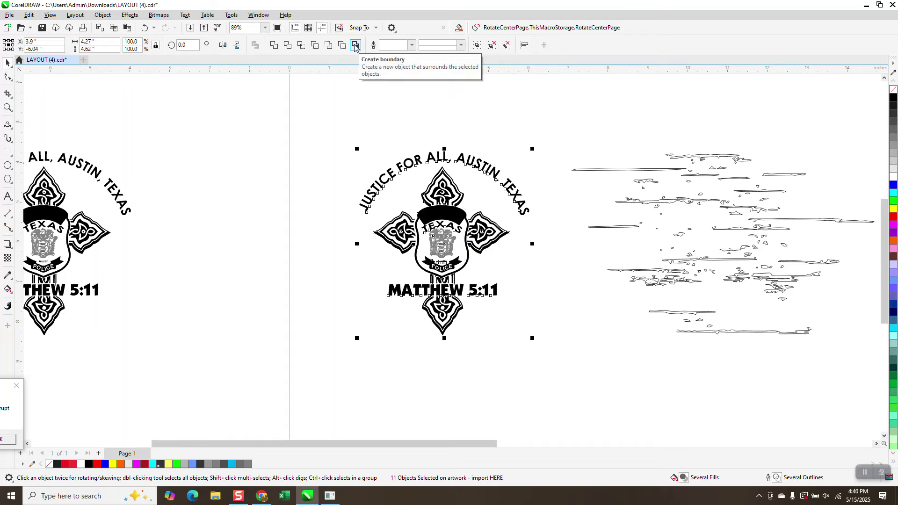
Create a boundary around the ungrouped emblem objects and move it 5 inches left, between the two emblems.
click(355, 46)
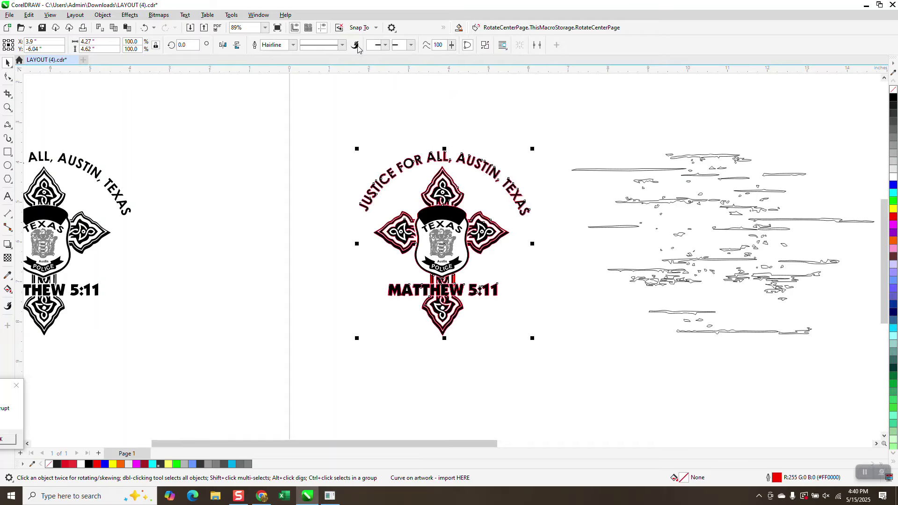
scroll(571, 237, down, 1)
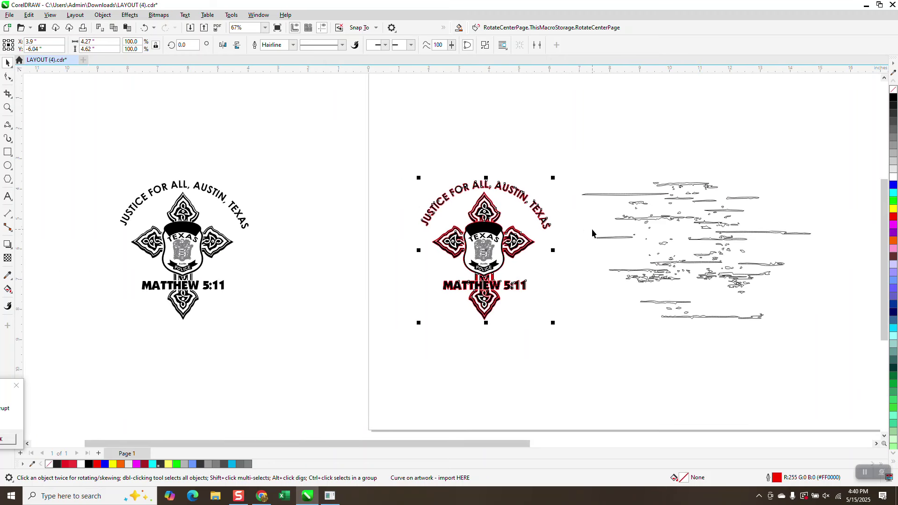
key(Left)
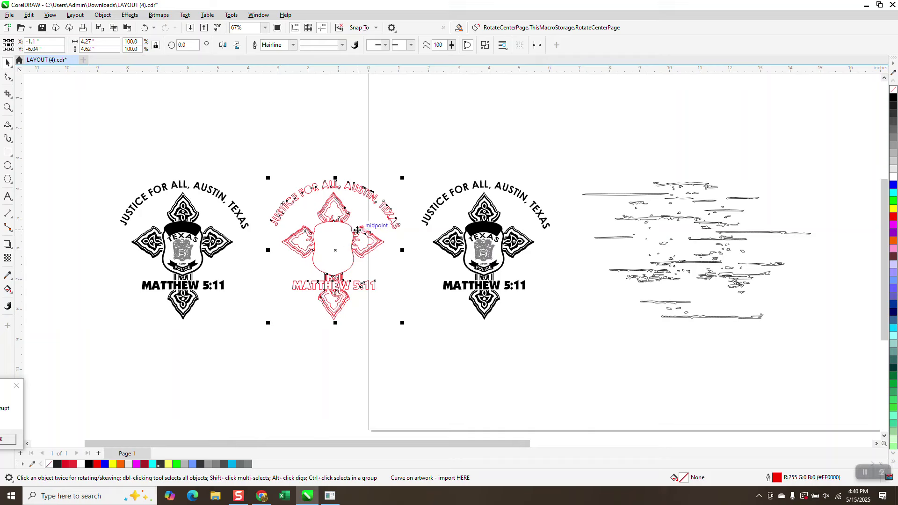
Open the Contour settings for the red boundary and set the contour alignment to outside.
click(135, 16)
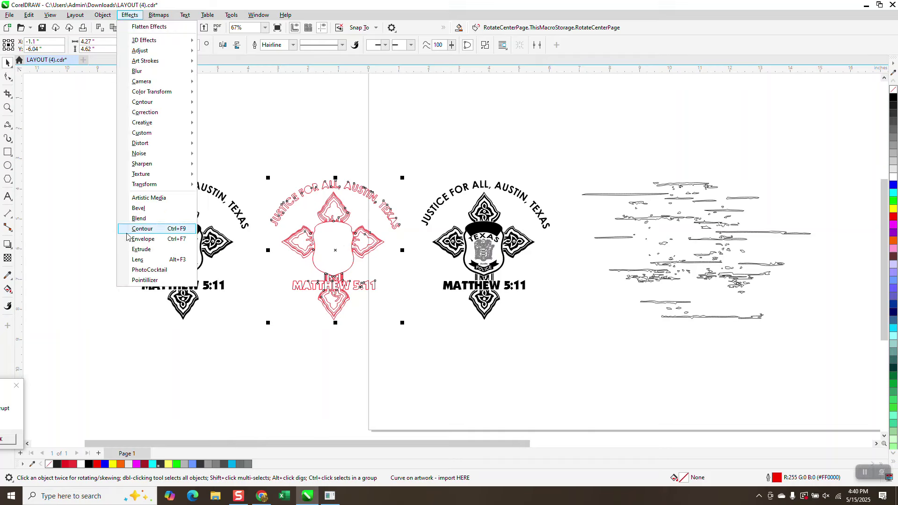
click(143, 229)
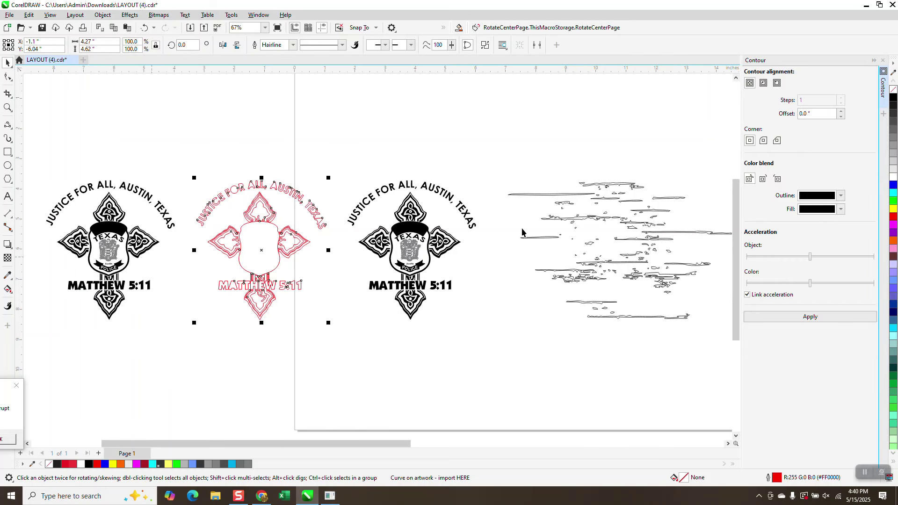
click(777, 82)
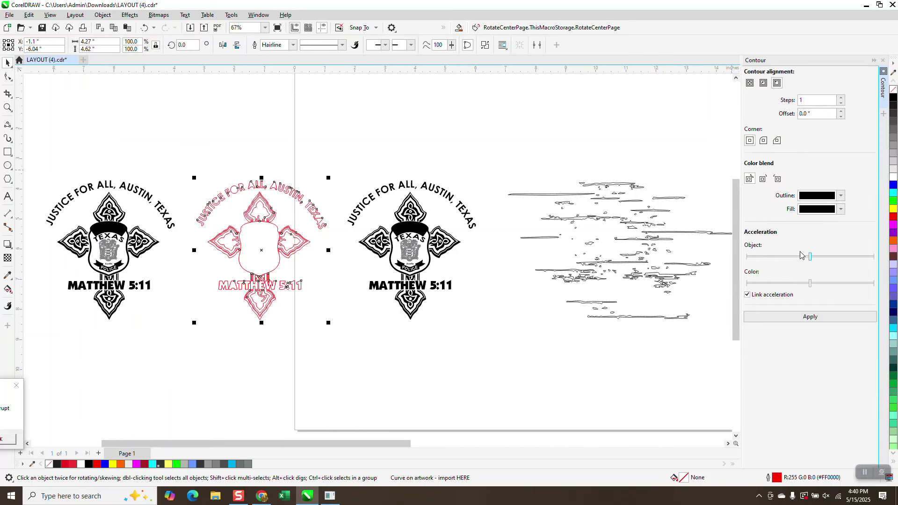
Try a one-step outside contour with a 0.25 inch offset on the red boundary and undo it.
click(817, 114)
text(.25)
click(811, 317)
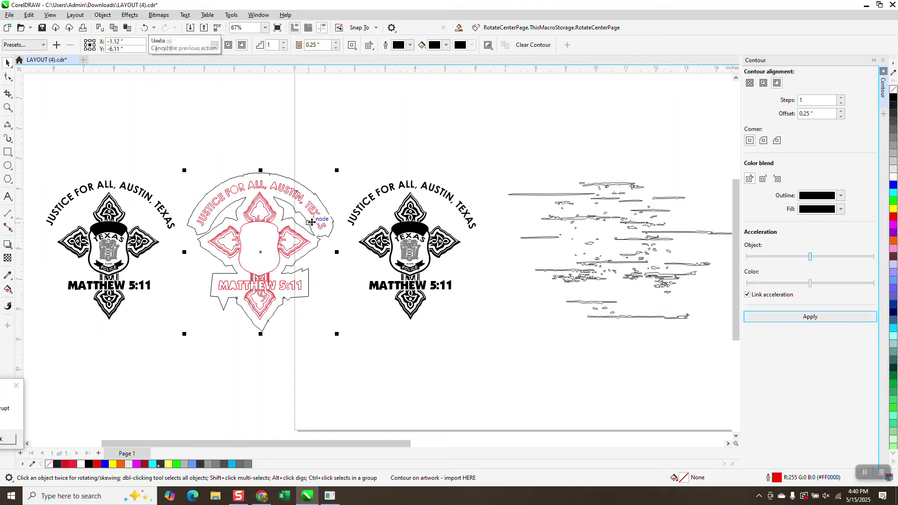
click(145, 28)
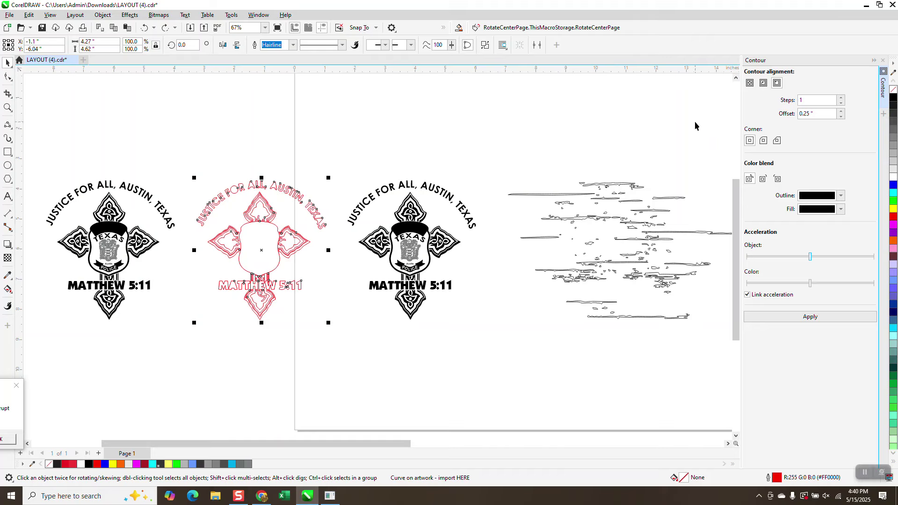
Apply a one-step outside contour with rounded corners and a 0.15 inch offset to the red boundary.
click(764, 140)
click(814, 115)
double_click(814, 116)
text(.15)
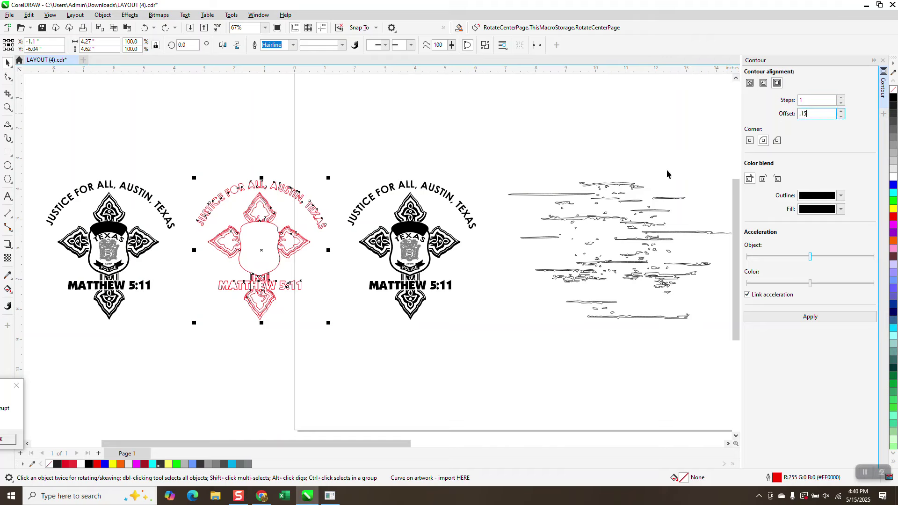
click(818, 318)
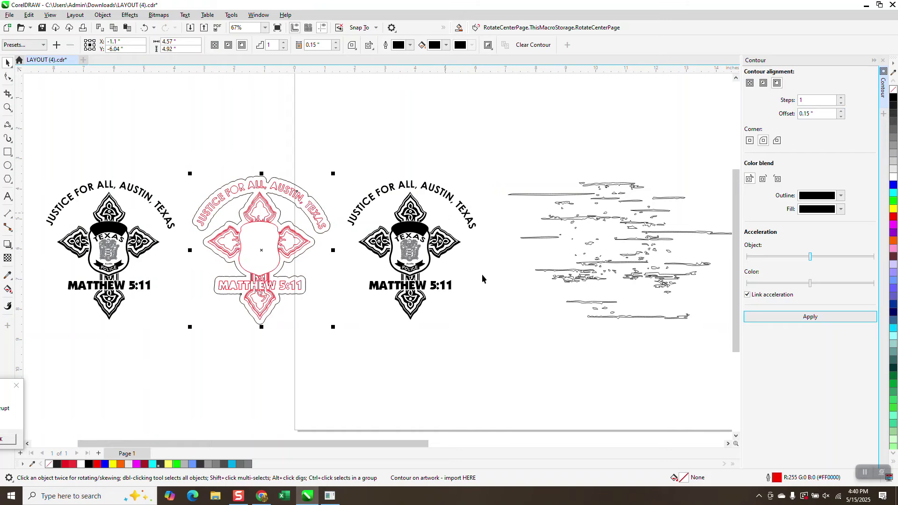
Break the contour apart from the red boundary and move the outer outline 5 inches up.
scroll(484, 280, down, 2)
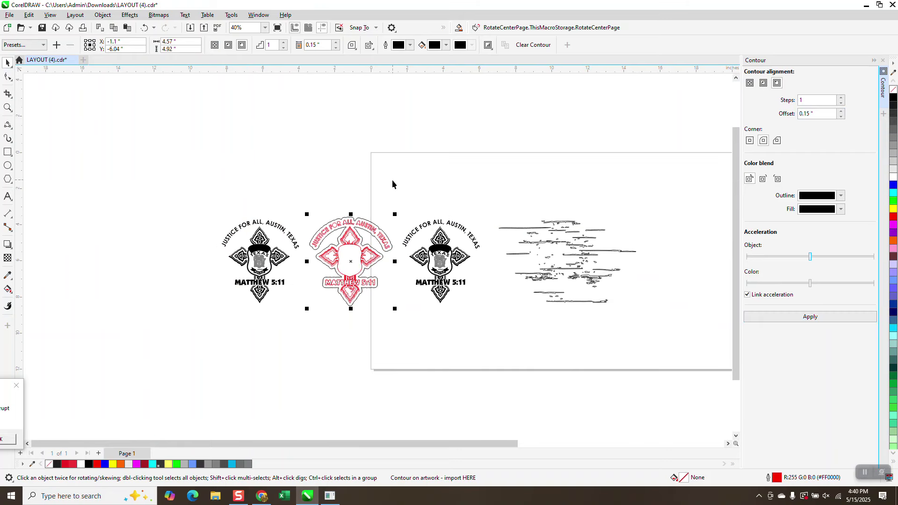
click(102, 15)
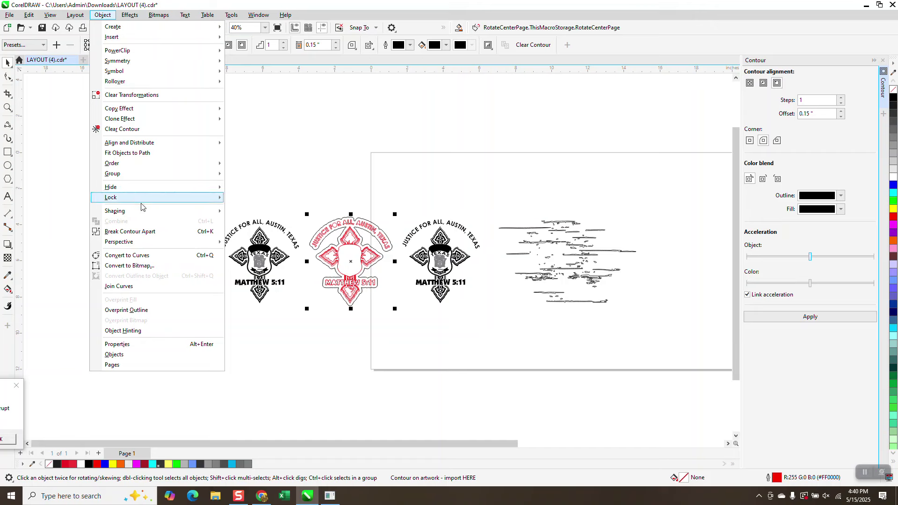
click(149, 231)
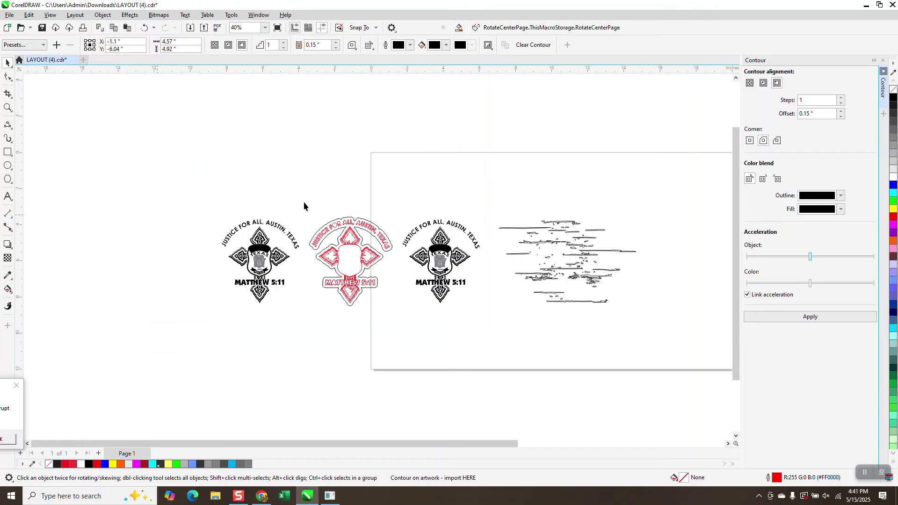
click(364, 223)
key(Up)
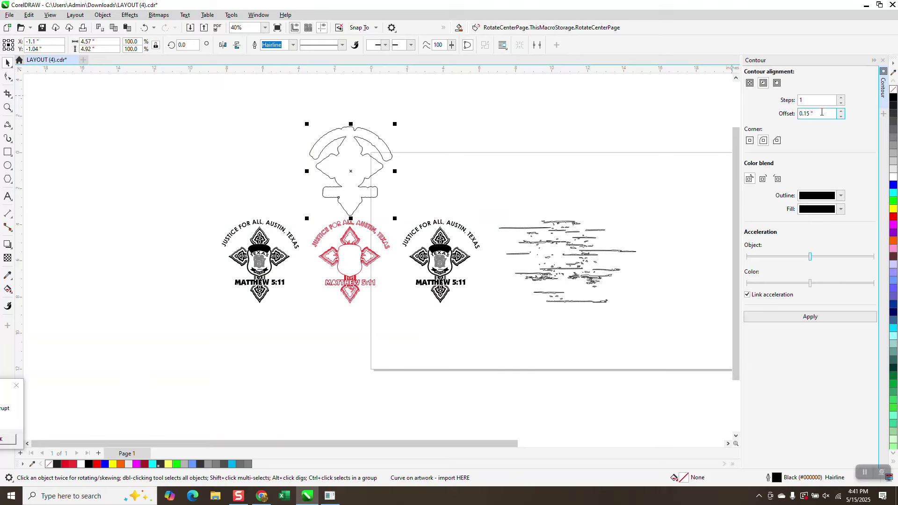
Try an inside contour with a 0.05 inch offset on the raised outline and undo it.
double_click(822, 113)
text(.05)
click(822, 318)
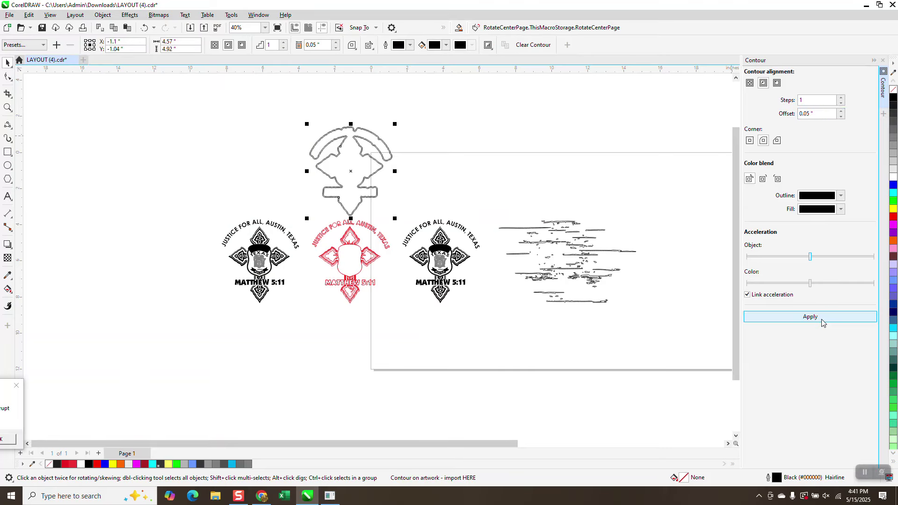
key(ctrl+z)
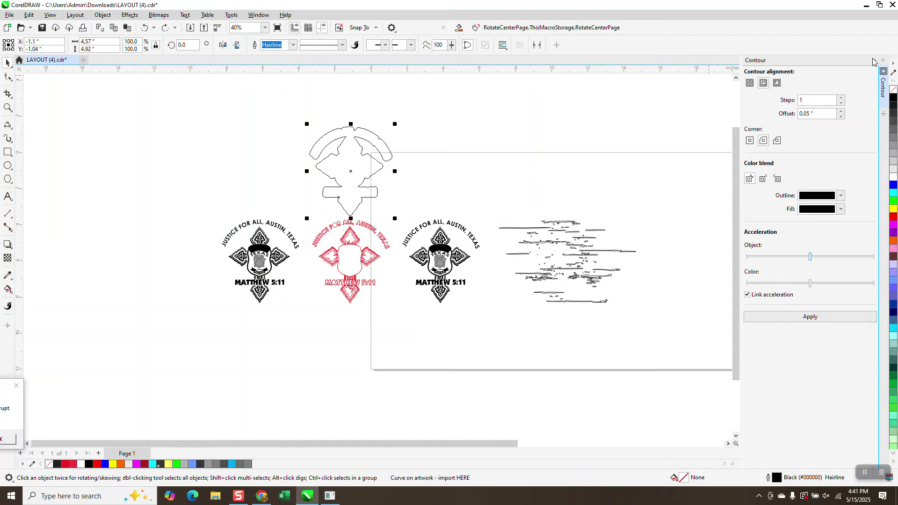
Apply a one-step inside contour with a 0.1 inch offset to the raised outline.
double_click(816, 113)
text(.1)
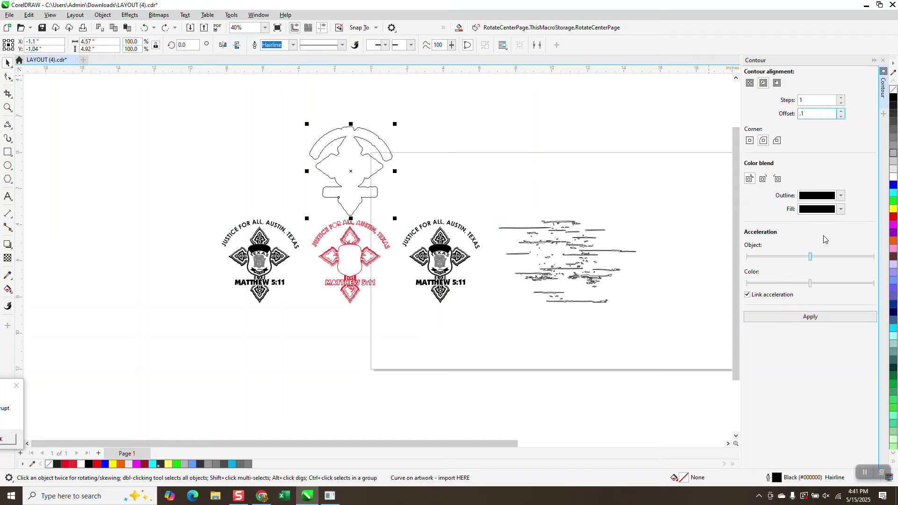
click(810, 317)
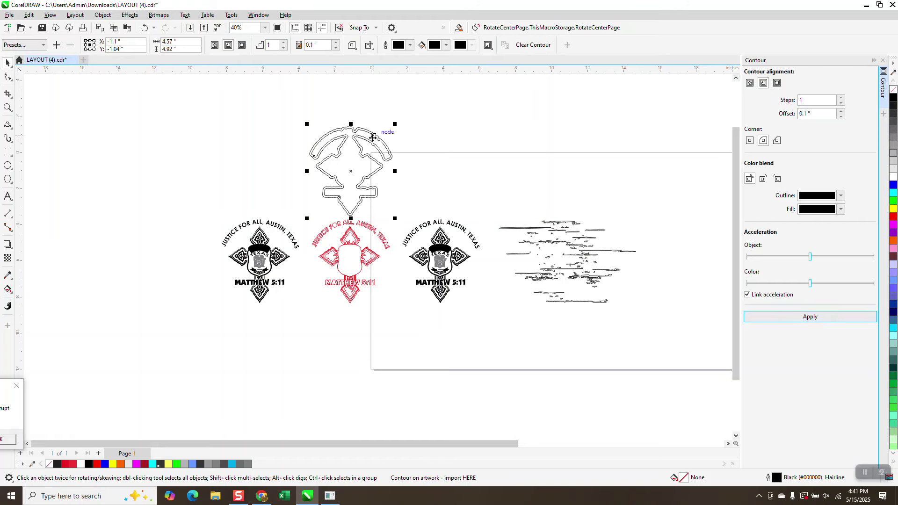
Smart Fill the area within the inner contour with black and move the filled shape 5 inches down onto the red boundary.
click(8, 289)
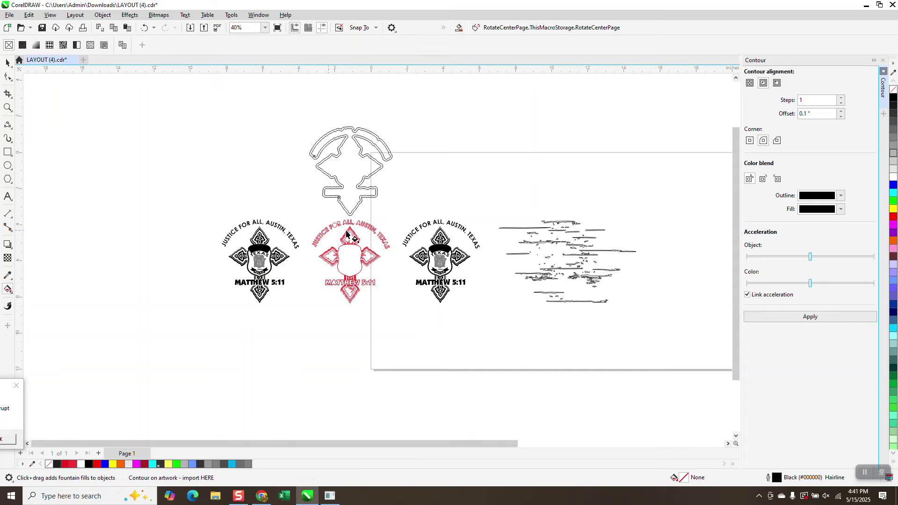
click(11, 292)
click(24, 298)
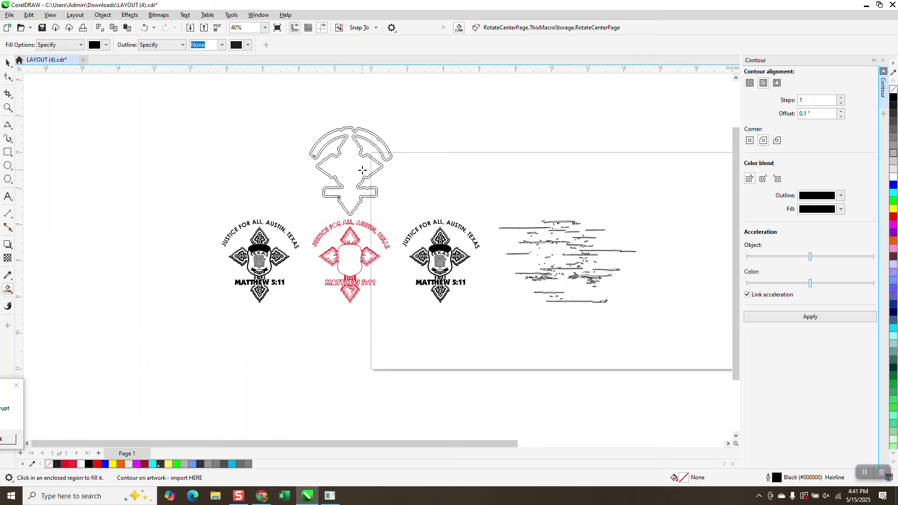
click(361, 170)
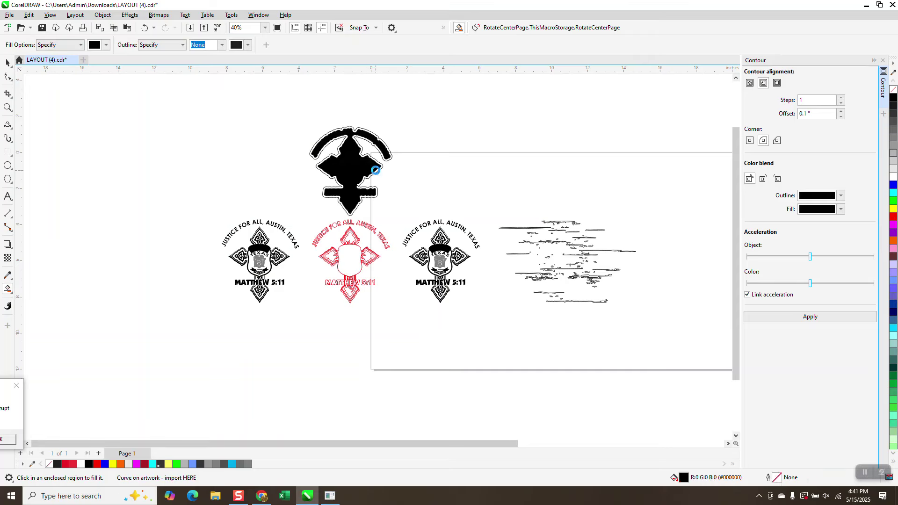
key(Down)
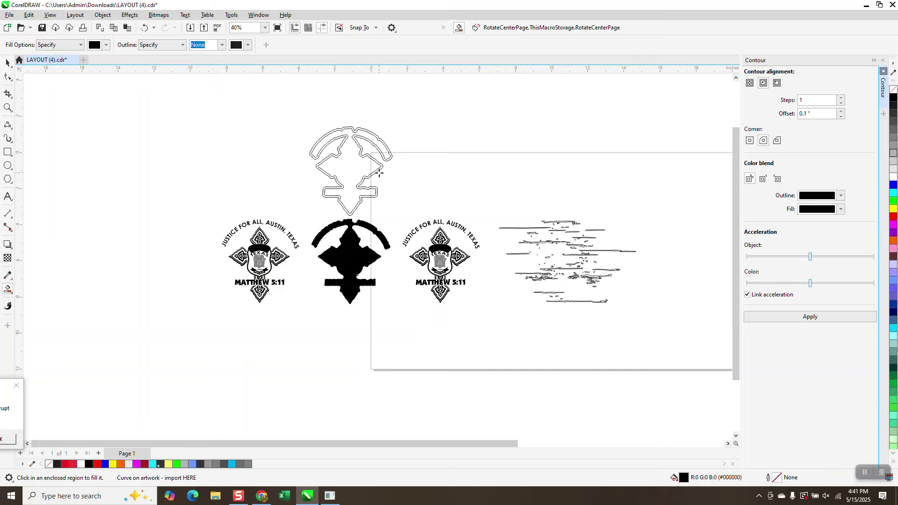
Remove the fill from the black silhouette lying over the red boundary.
click(8, 107)
drag(307, 208, 428, 313)
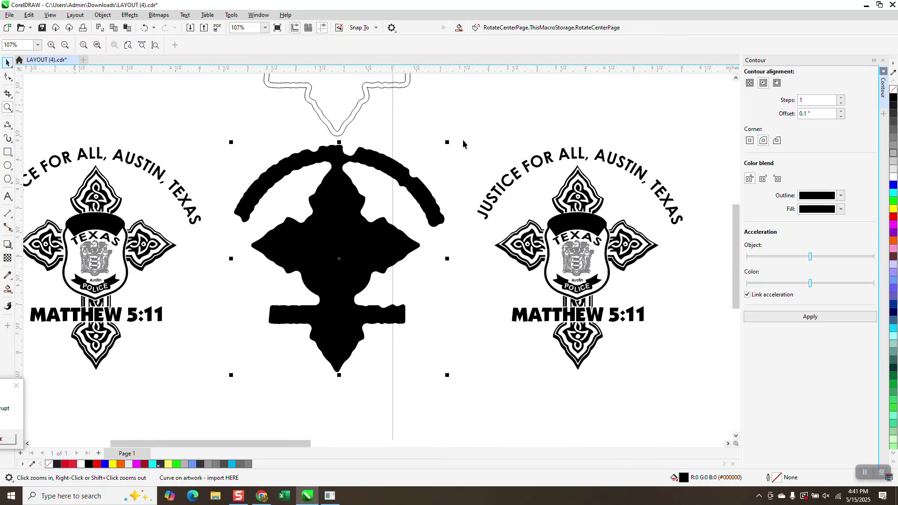
key(space)
click(894, 90)
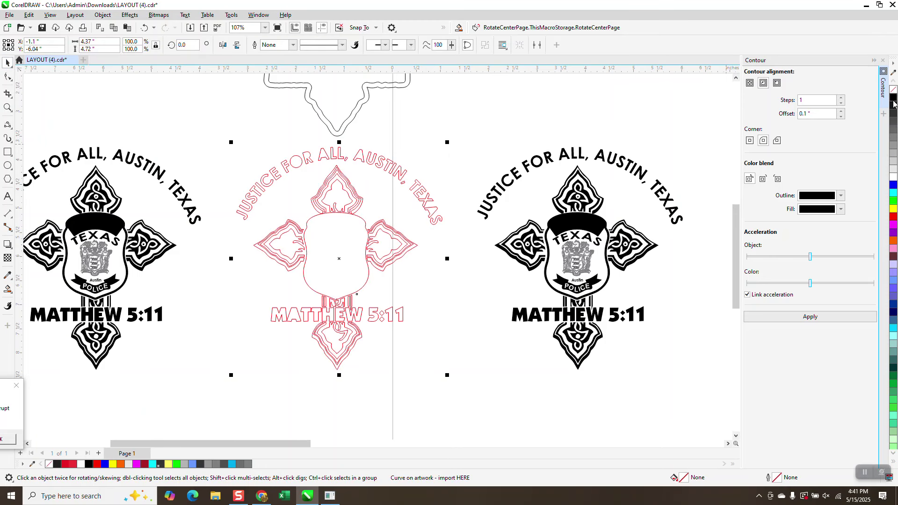
Give the silhouette over the red boundary a black hairline outline and move it 10 inches right onto the distress lines.
right_click(893, 97)
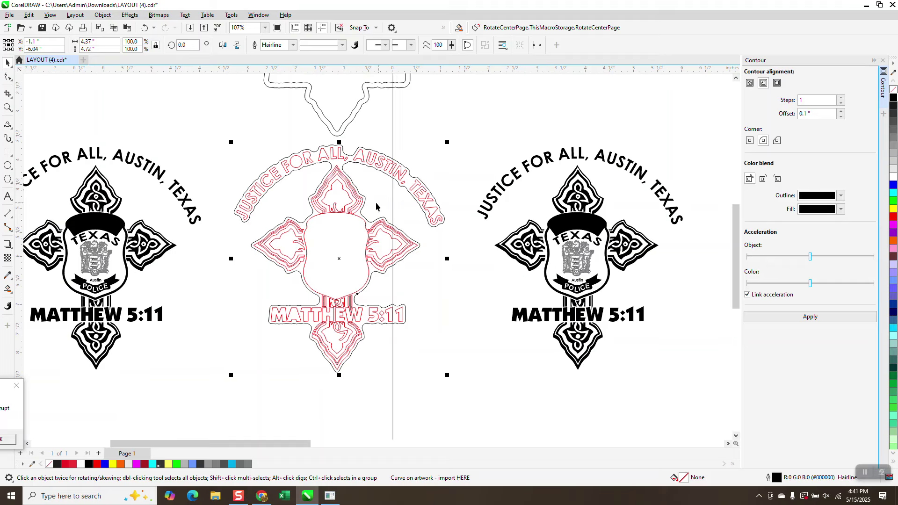
scroll(369, 203, down, 2)
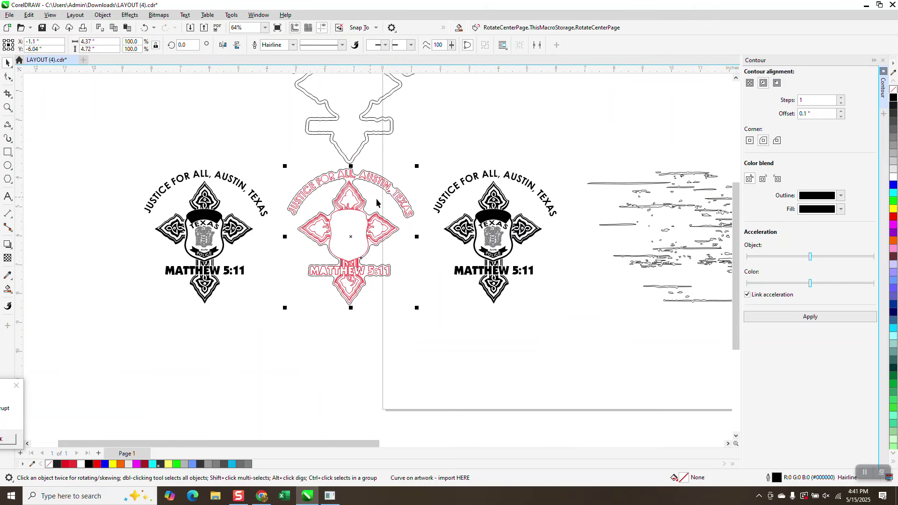
scroll(407, 205, down, 1)
click(482, 216)
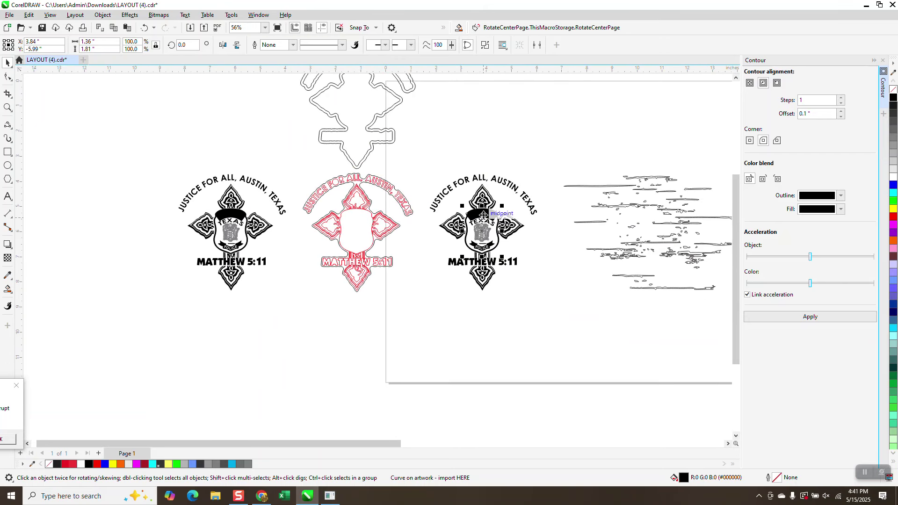
drag(428, 153, 501, 258)
drag(556, 298, 559, 276)
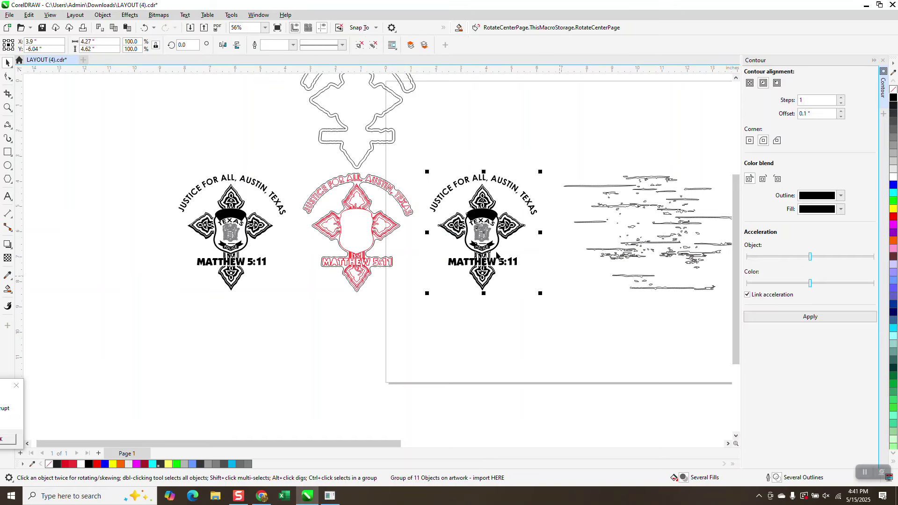
click(400, 225)
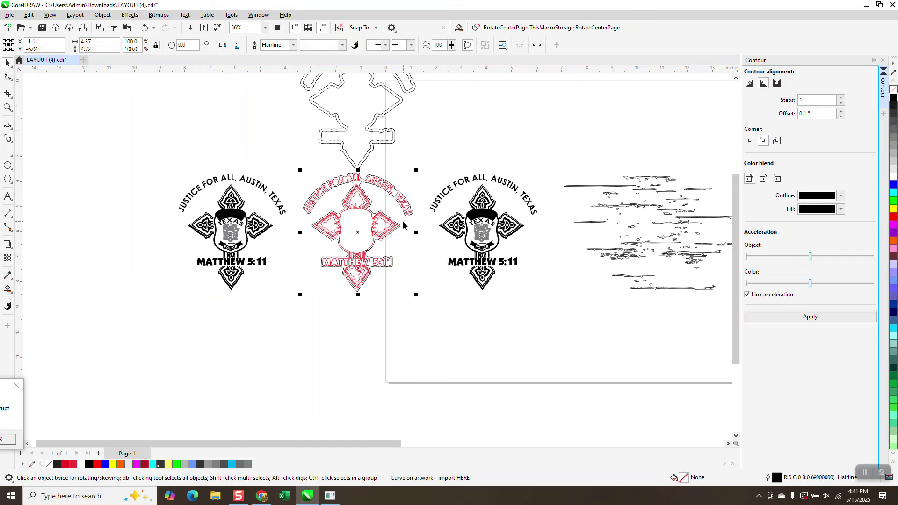
key(Right)
key(Right)
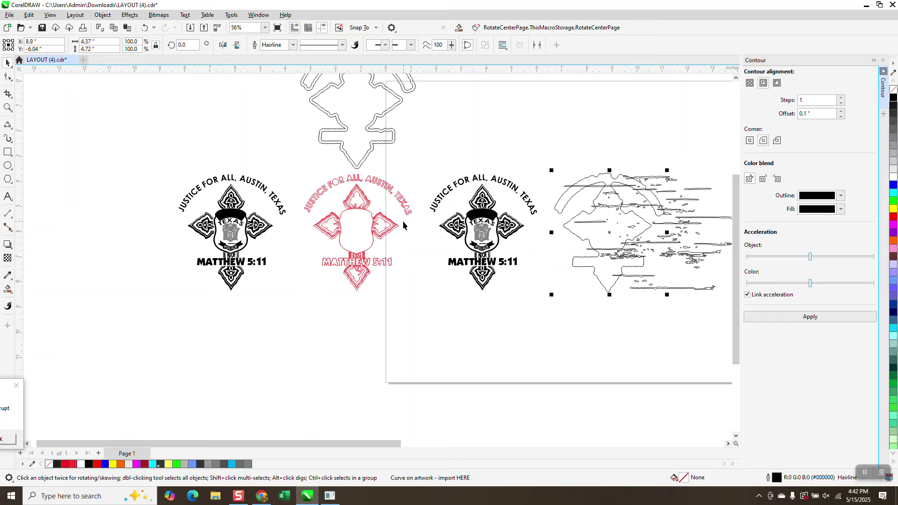
Move the emblem outline lying over the distress lines another 5 inches right.
click(8, 111)
drag(535, 161, 804, 332)
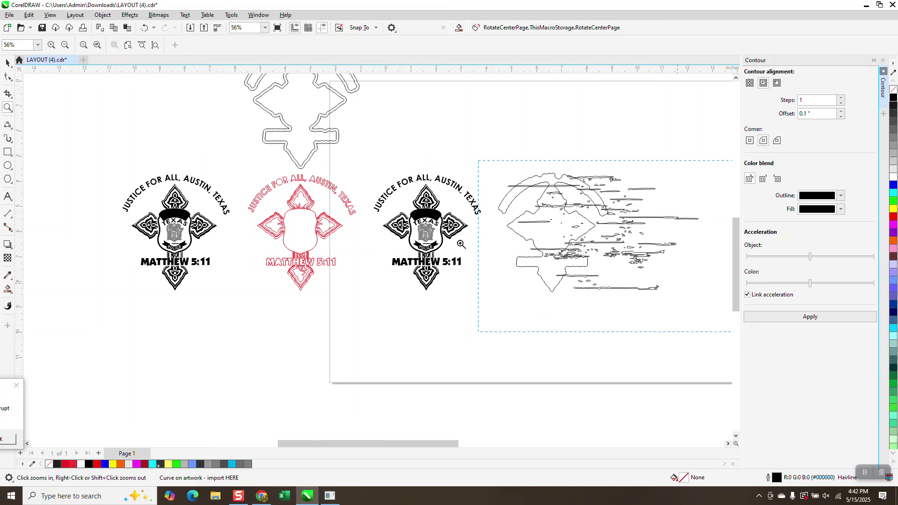
click(9, 62)
click(336, 126)
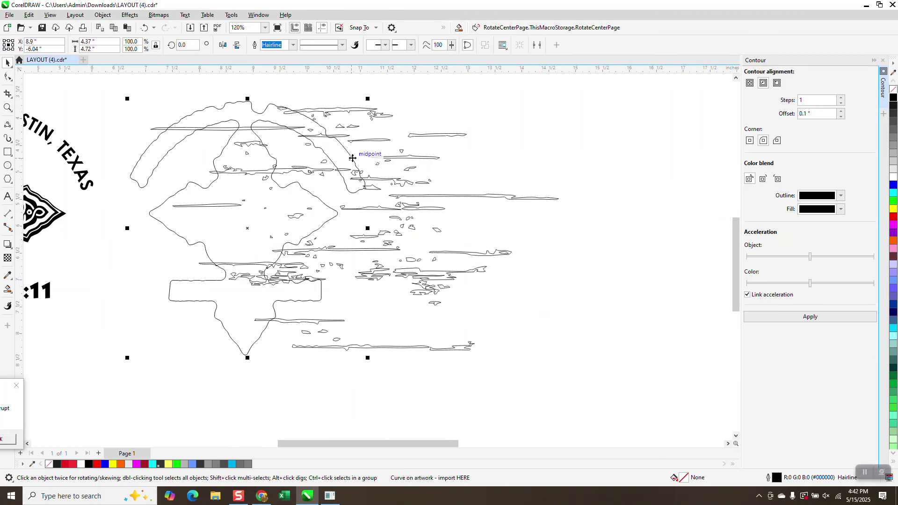
key(shift+Right)
Move the distress-line group to the empty area below and left of the emblem outline, centred at about X 9.77, Y -10.1 inches.
drag(395, 161, 565, 159)
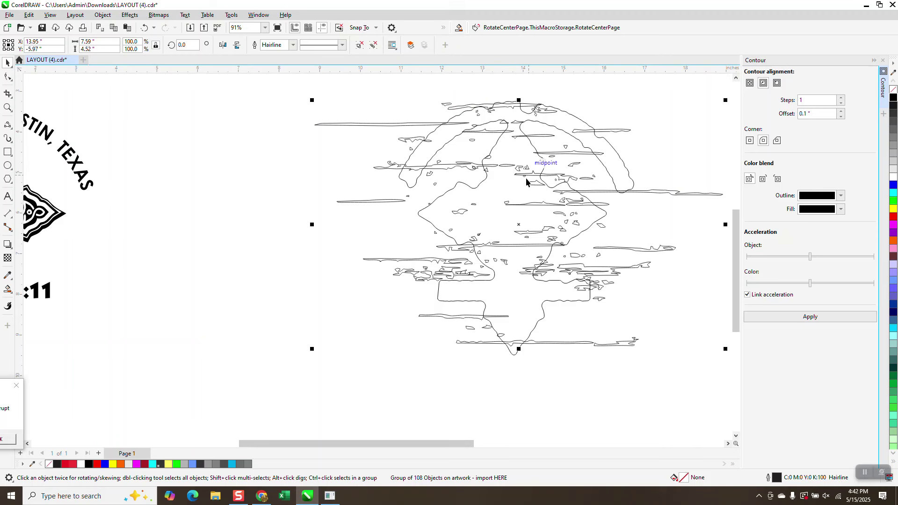
scroll(547, 173, down, 2)
drag(521, 209, 428, 298)
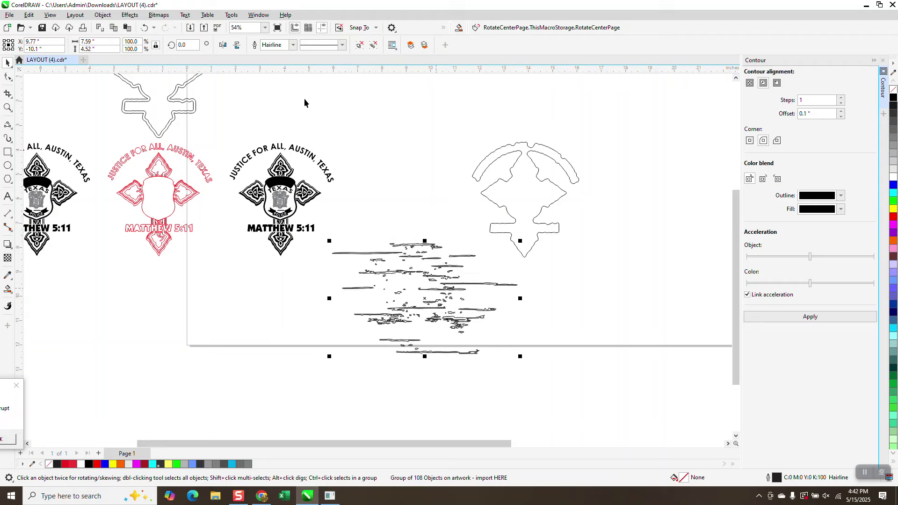
Add a vertically mirrored copy over the distress lines and weld both groups into one object.
click(238, 46)
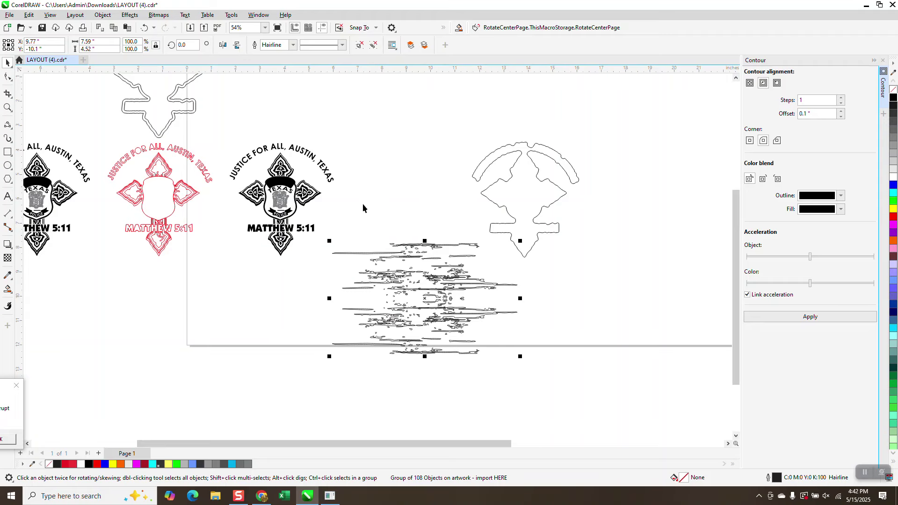
click(7, 107)
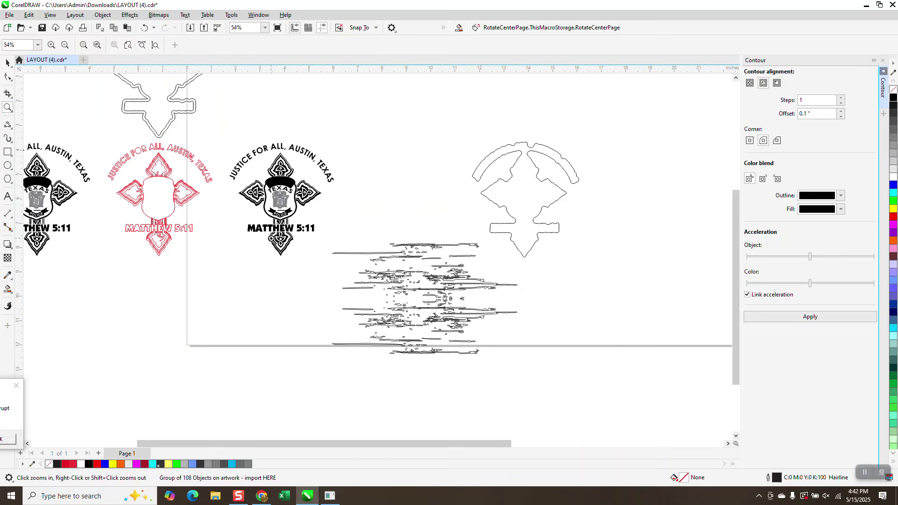
drag(332, 239, 499, 330)
scroll(498, 317, down, 1)
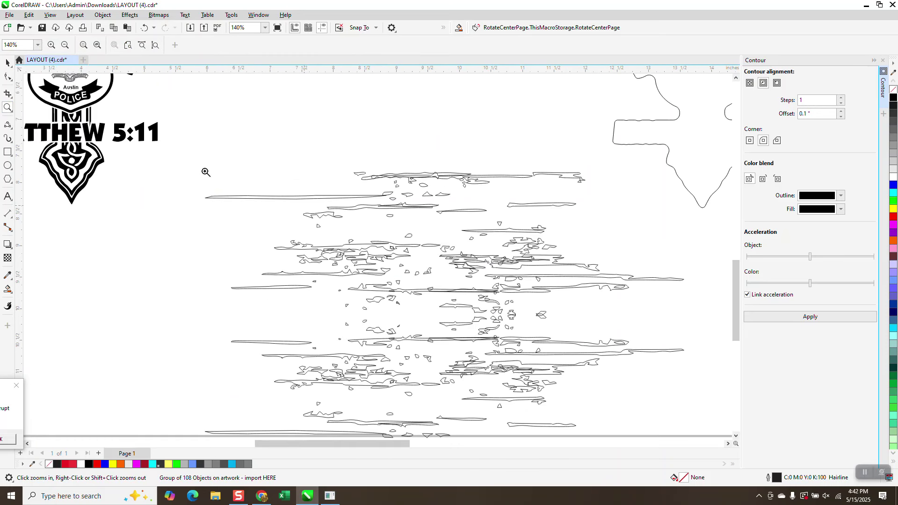
scroll(281, 168, down, 1)
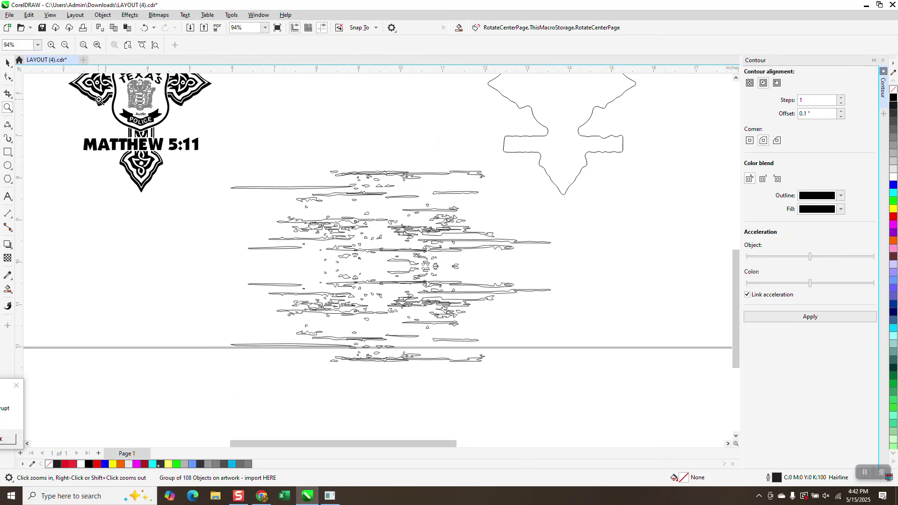
click(8, 62)
click(393, 206)
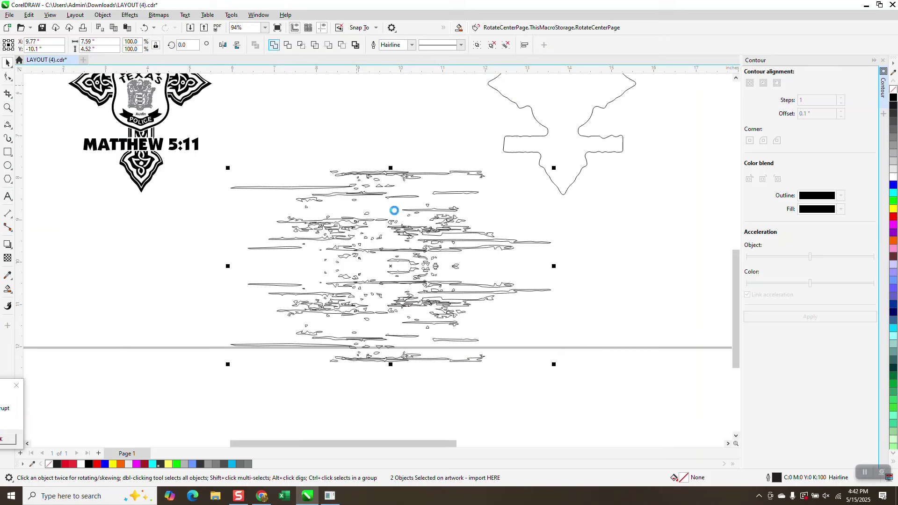
click(415, 228)
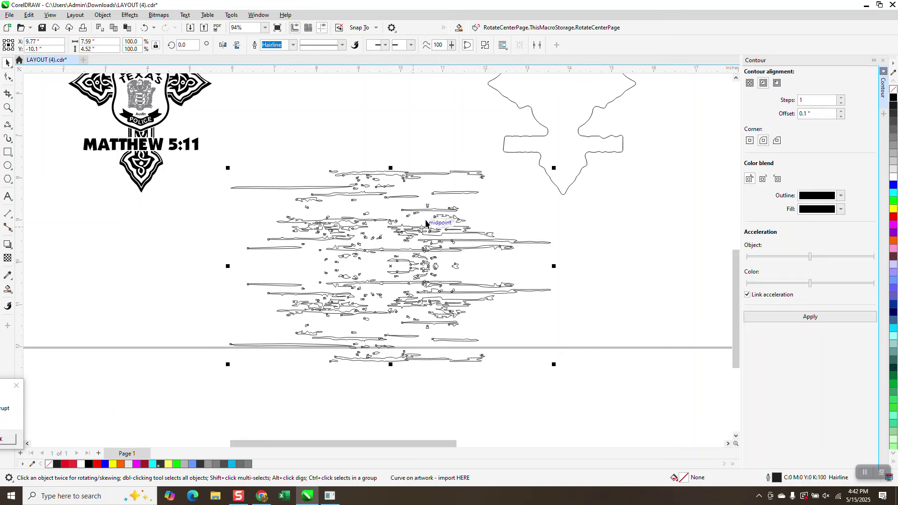
Move the welded distress lines onto the emblem outline, centred at about X 14.04, Y -6.03 inches.
scroll(467, 299, down, 1)
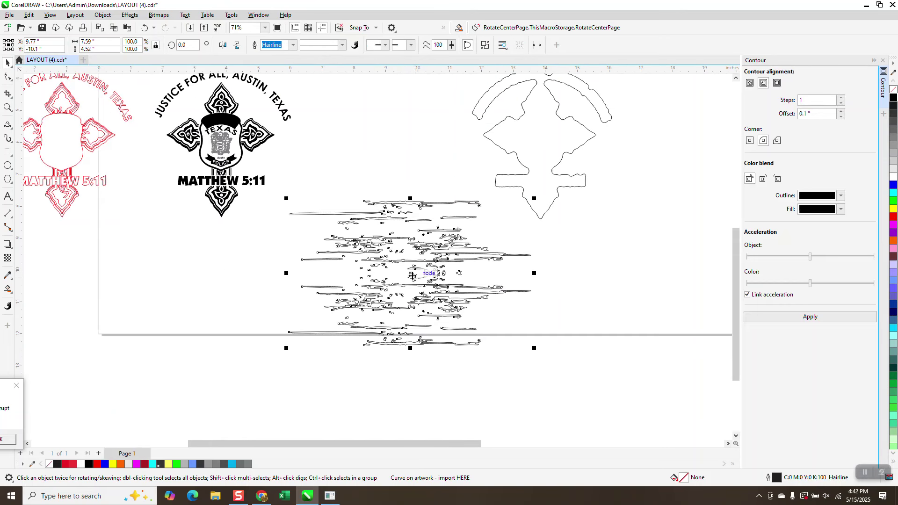
scroll(436, 258, down, 1)
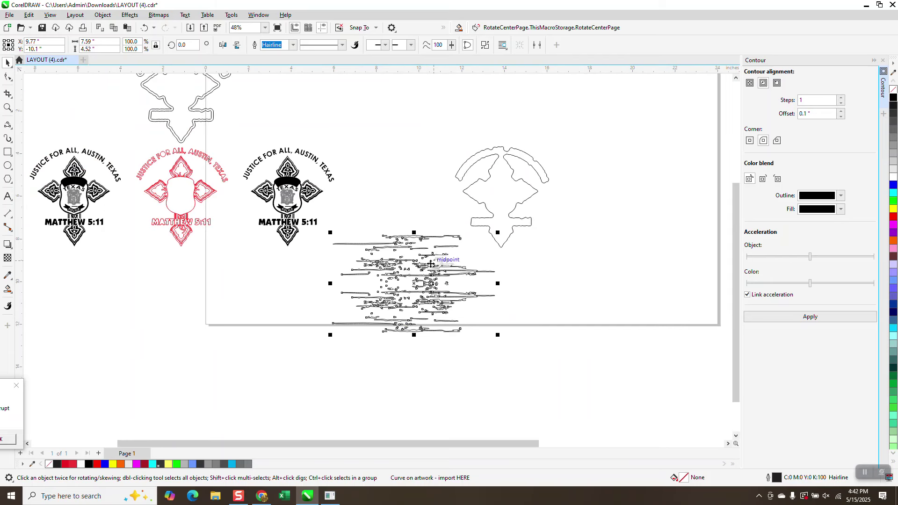
drag(431, 263, 523, 182)
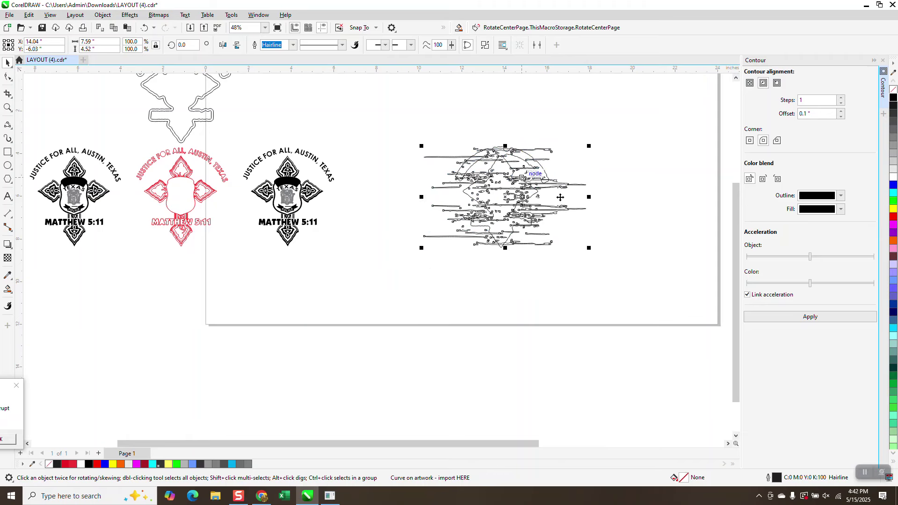
click(7, 93)
drag(411, 131, 426, 176)
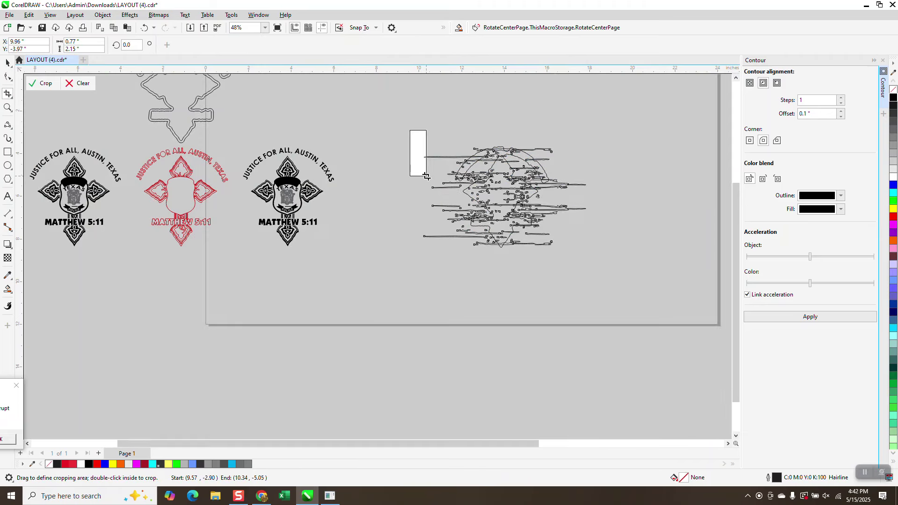
click(79, 83)
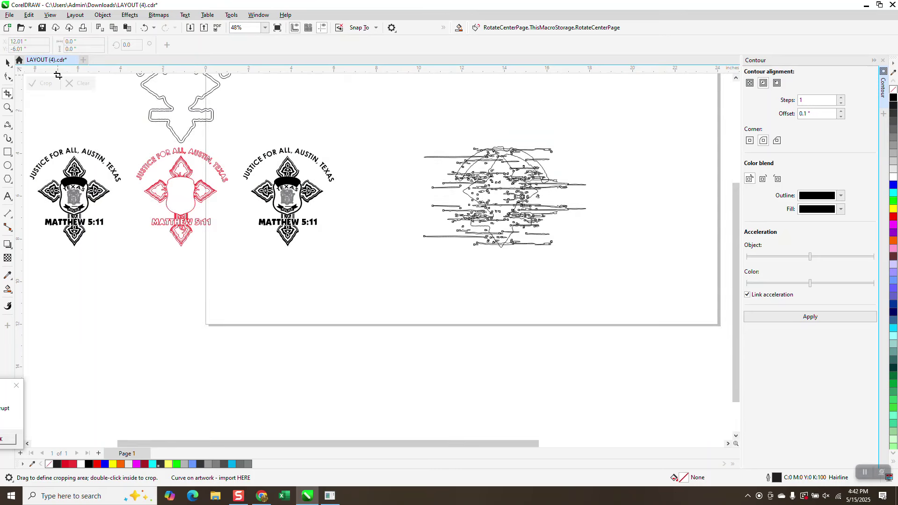
Enlarge the welded distress lines proportionally to about 10.74 by 6.4 inches so they extend past the emblem outline on all sides.
click(8, 106)
drag(421, 132, 619, 269)
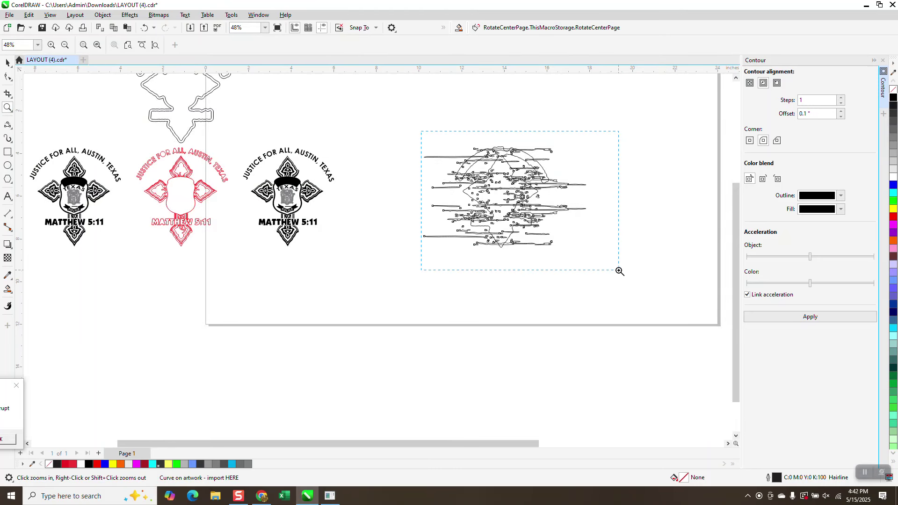
scroll(603, 253, down, 2)
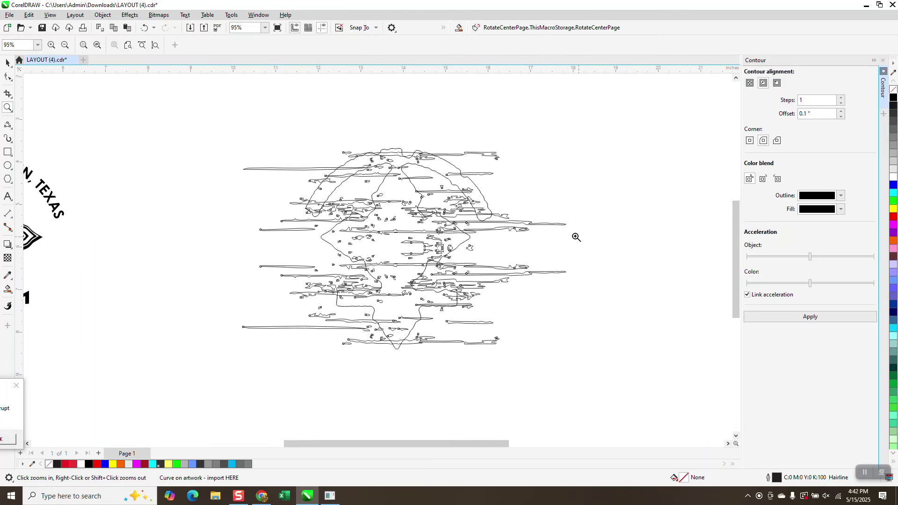
click(7, 63)
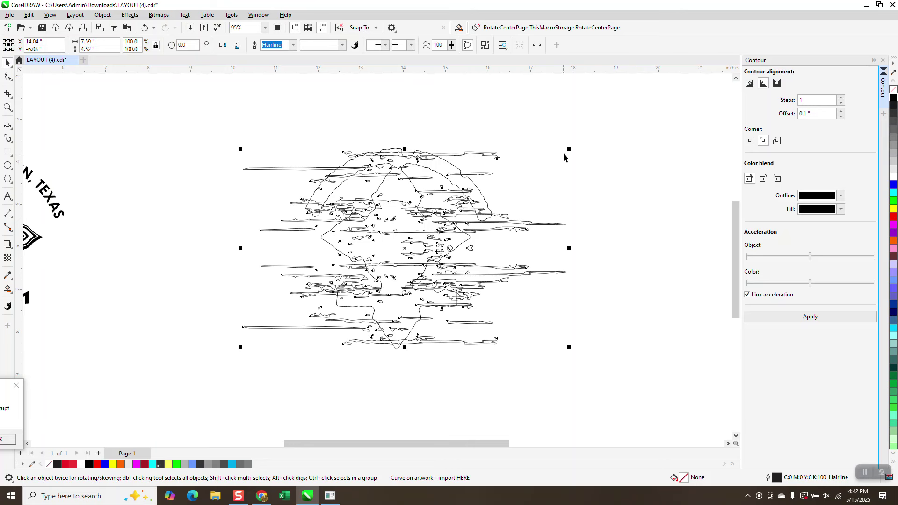
drag(568, 150, 639, 107)
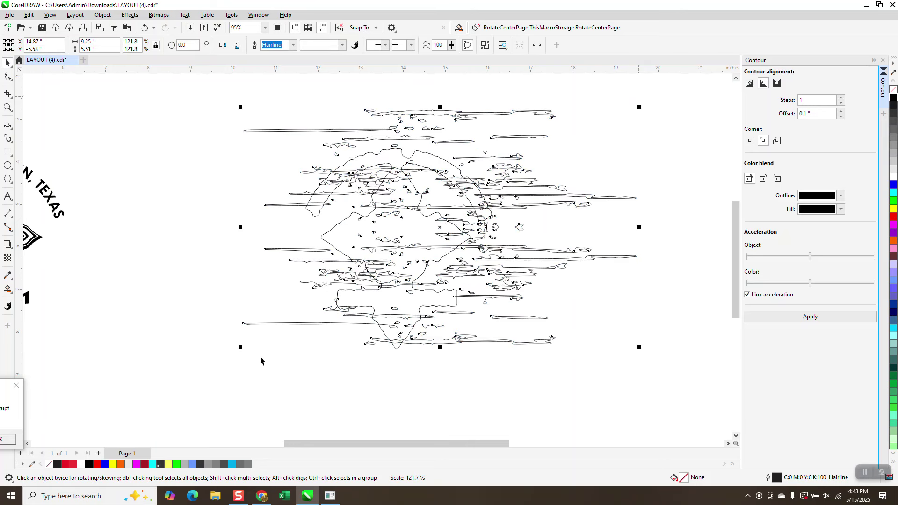
drag(213, 370, 175, 386)
click(273, 323)
scroll(459, 218, down, 1)
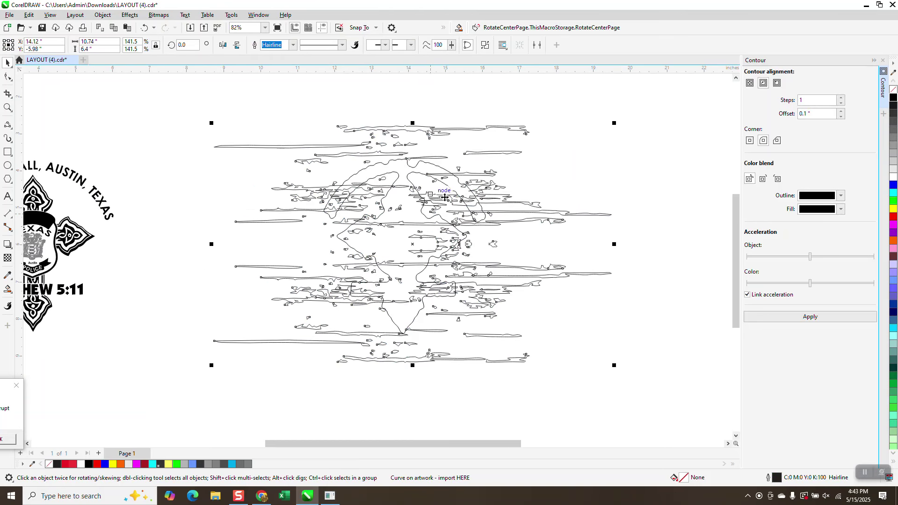
Try Front Minus Back twice on the distress lines and emblem outline, undoing it each time.
drag(187, 97, 694, 409)
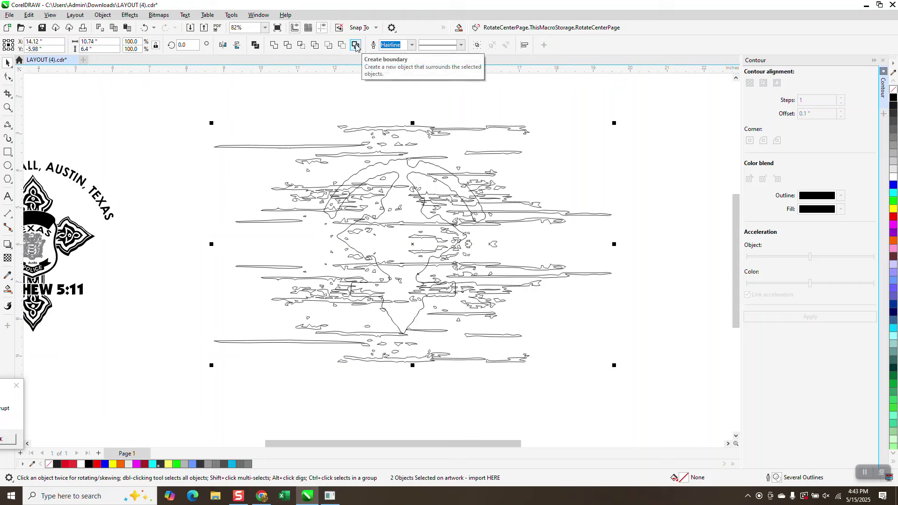
click(329, 45)
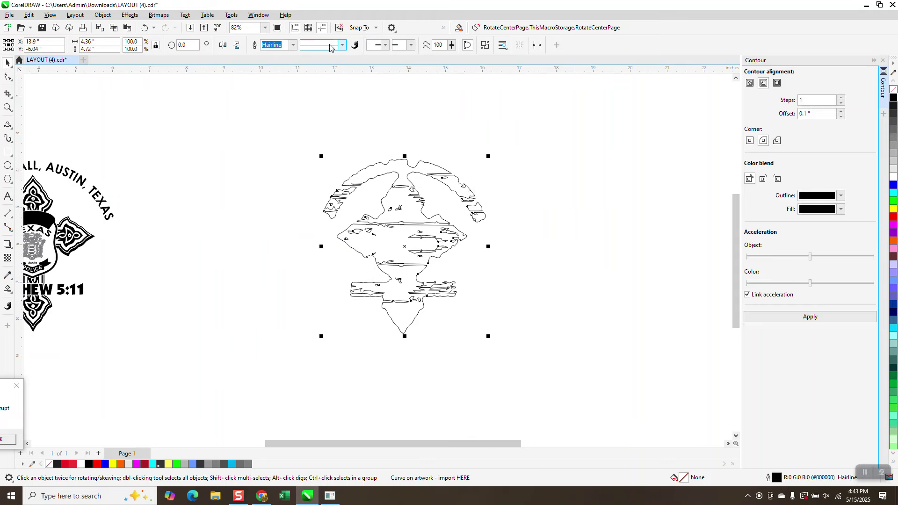
click(144, 27)
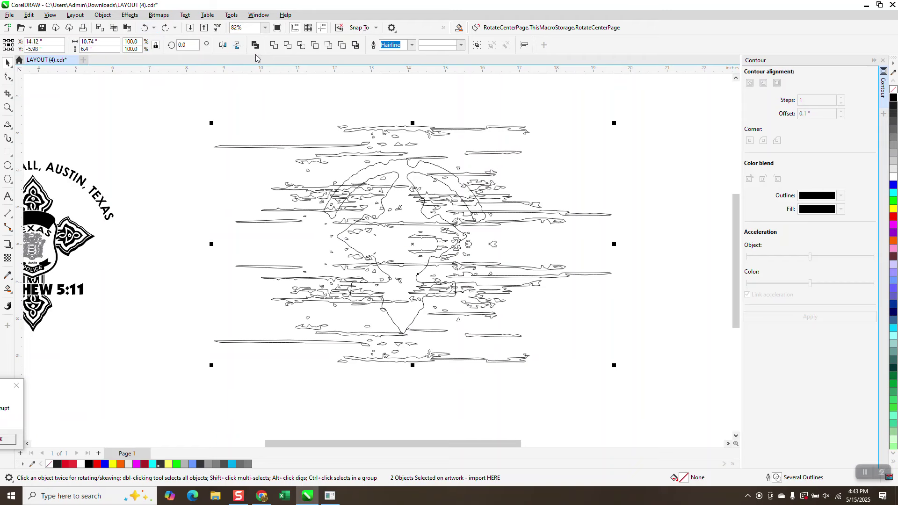
click(328, 46)
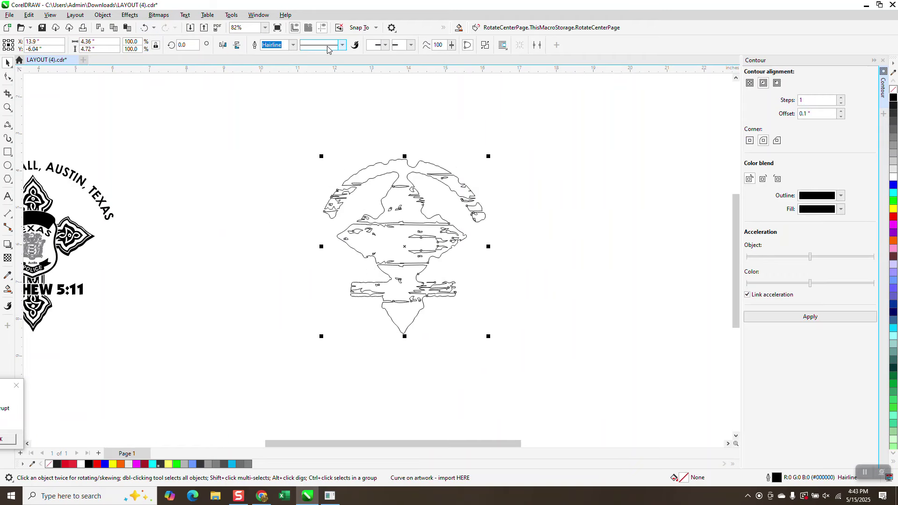
click(145, 27)
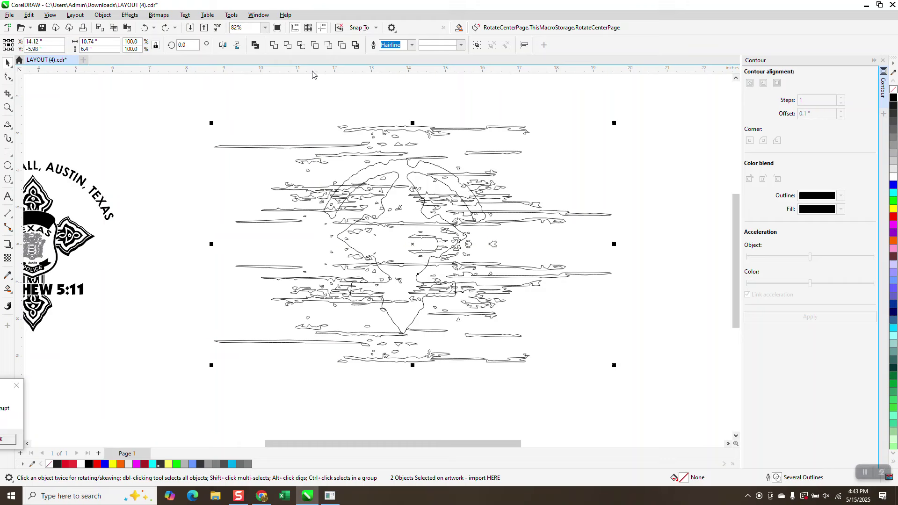
Try an intersection of the distress lines and emblem outline and delete the resulting piece.
click(301, 45)
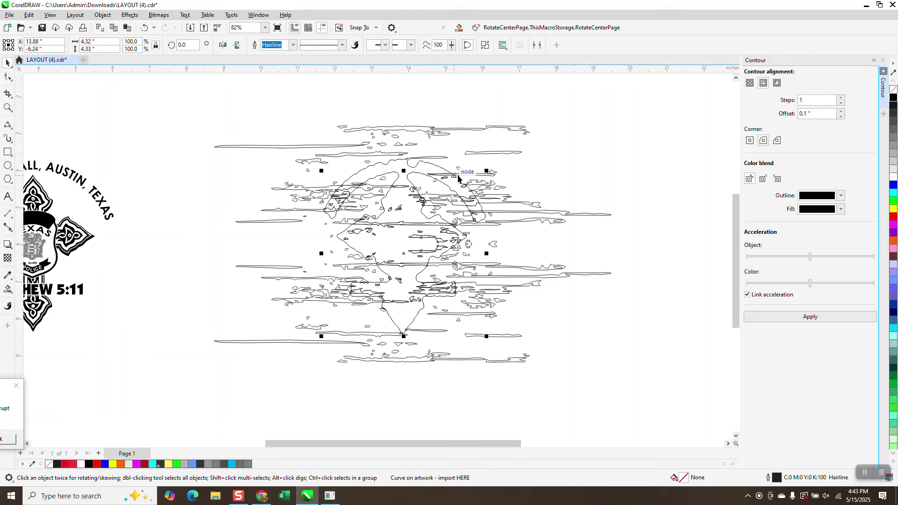
key(Right)
key(Delete)
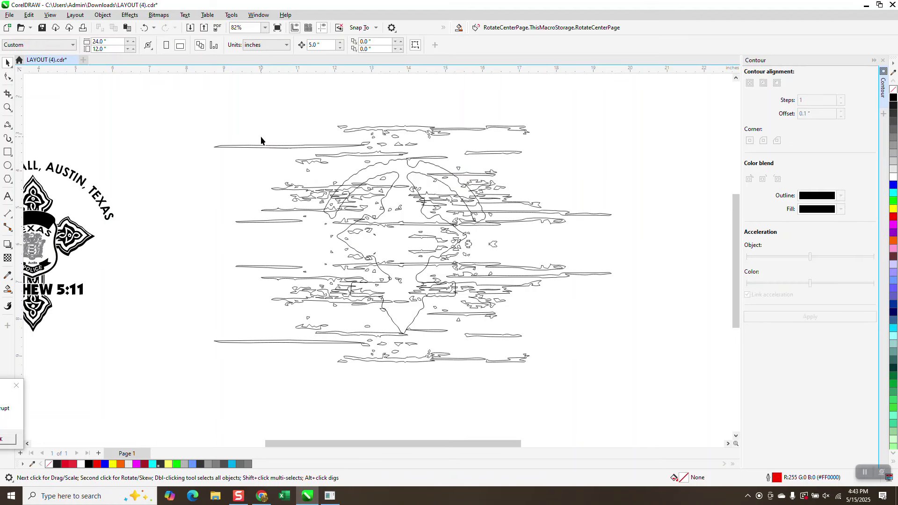
Select the emblem outline with the distress lines and trim the lines away inside the outline.
drag(279, 303, 656, 398)
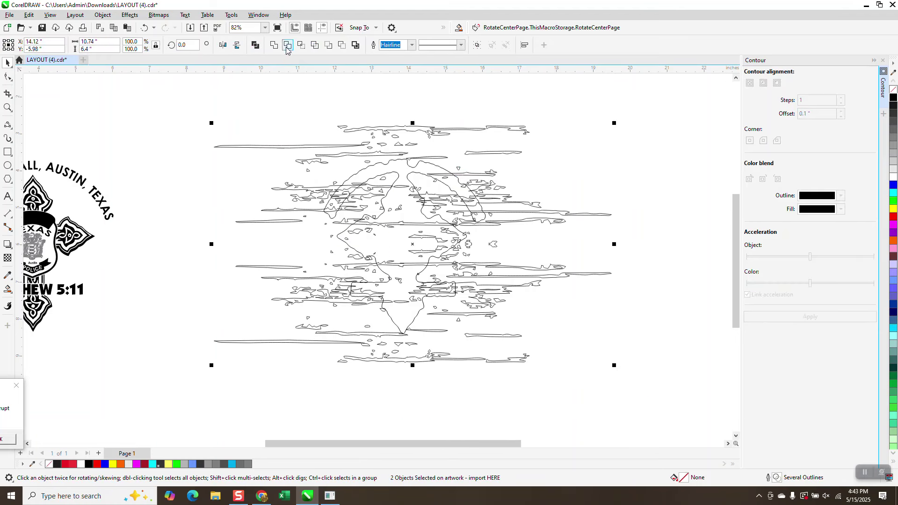
click(289, 45)
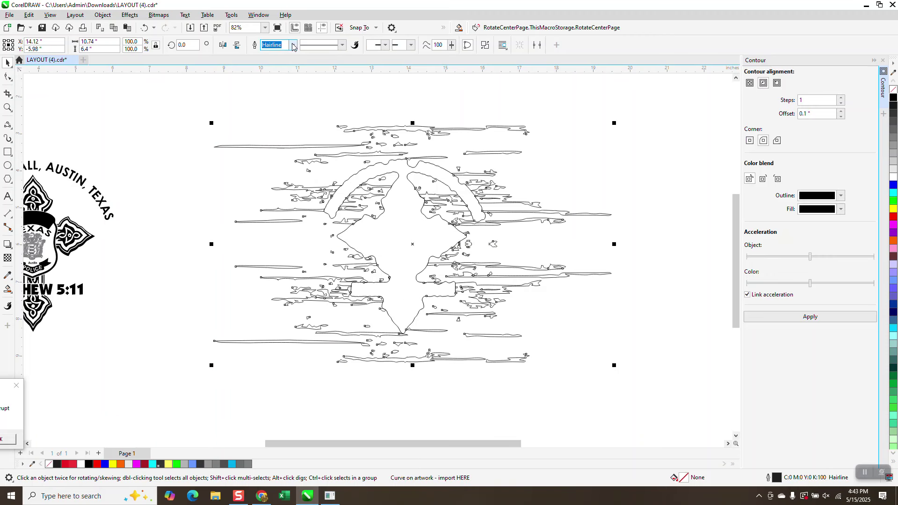
Move the emblem outline 10 inches to the right, clear of the trimmed distress lines.
click(626, 229)
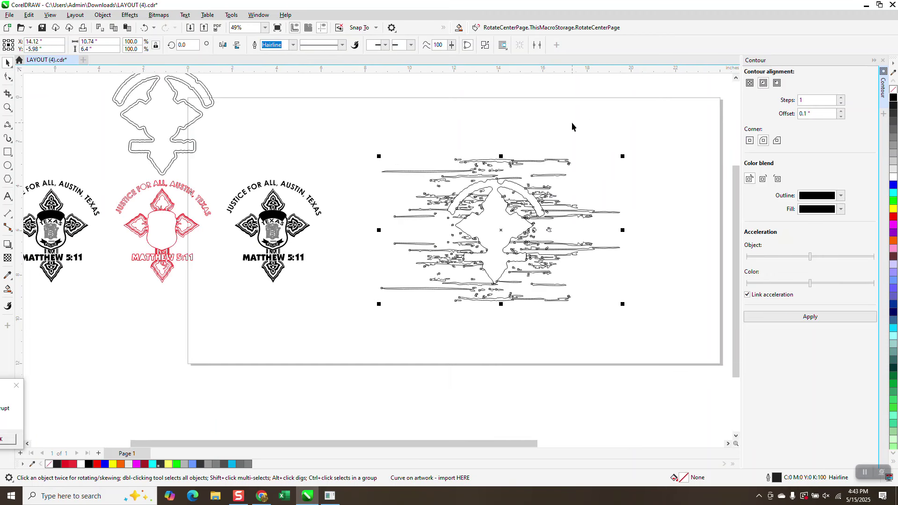
click(524, 192)
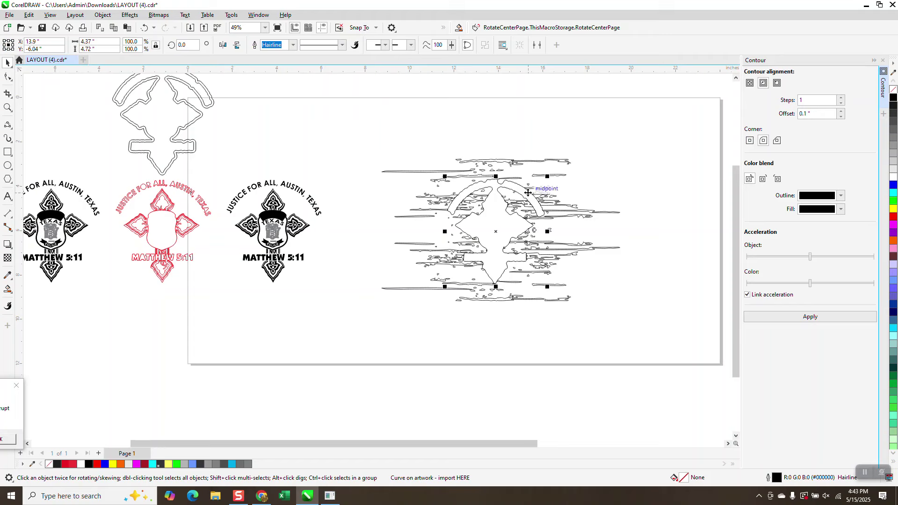
key(Right)
key(Right)
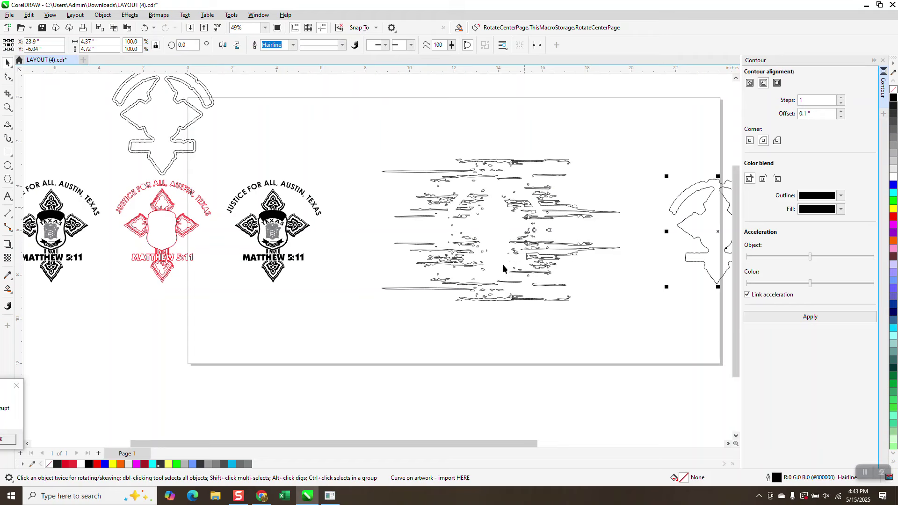
Move the black emblem group beside the red copy 10 inches to the right, into the gap trimmed in the distress lines.
click(275, 220)
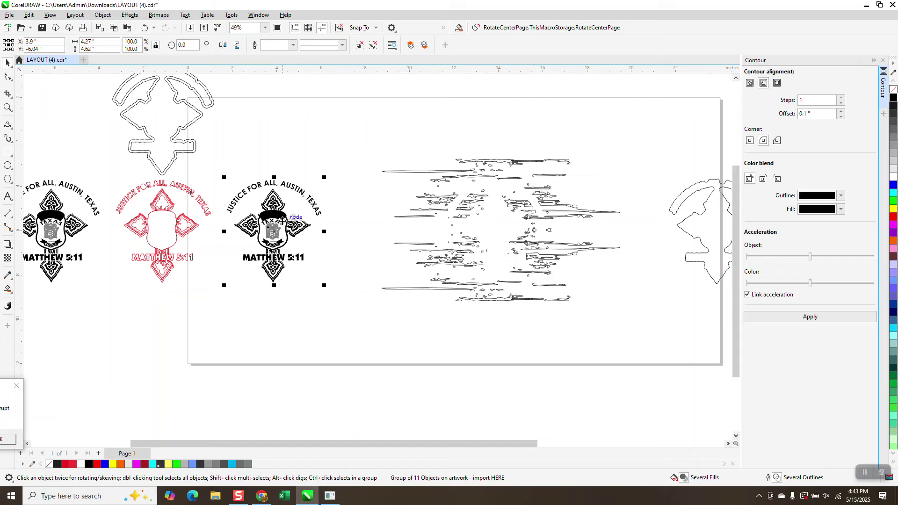
key(Right)
key(Right)
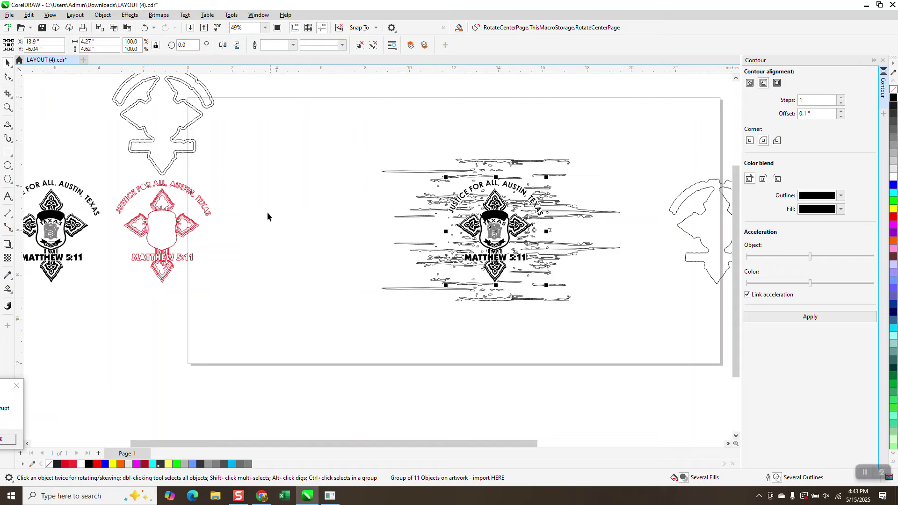
Fill the trimmed distress lines around the emblem with blue, replace that fill with black, and deselect them.
click(8, 107)
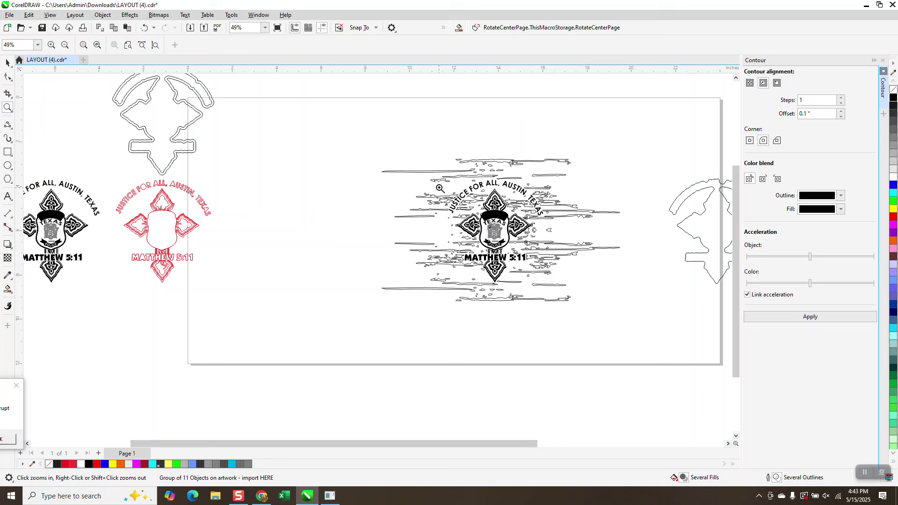
drag(435, 190, 590, 286)
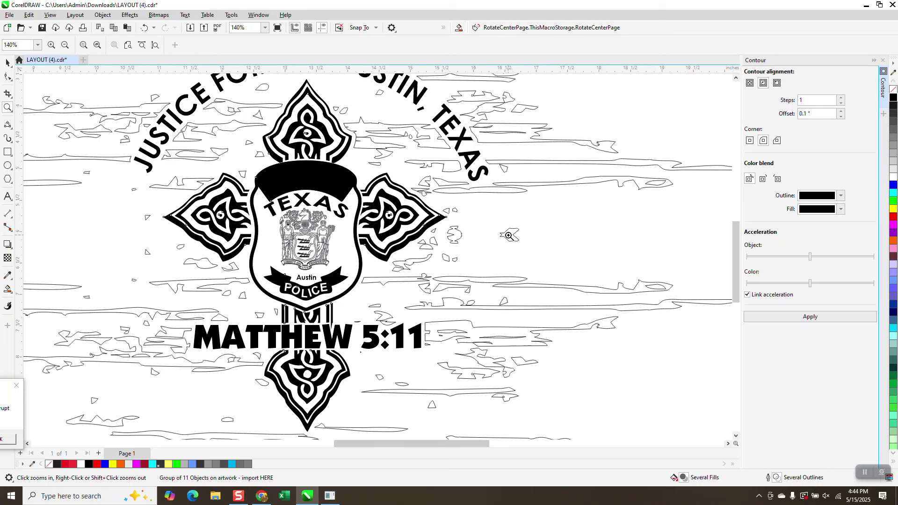
scroll(435, 210, down, 2)
click(6, 62)
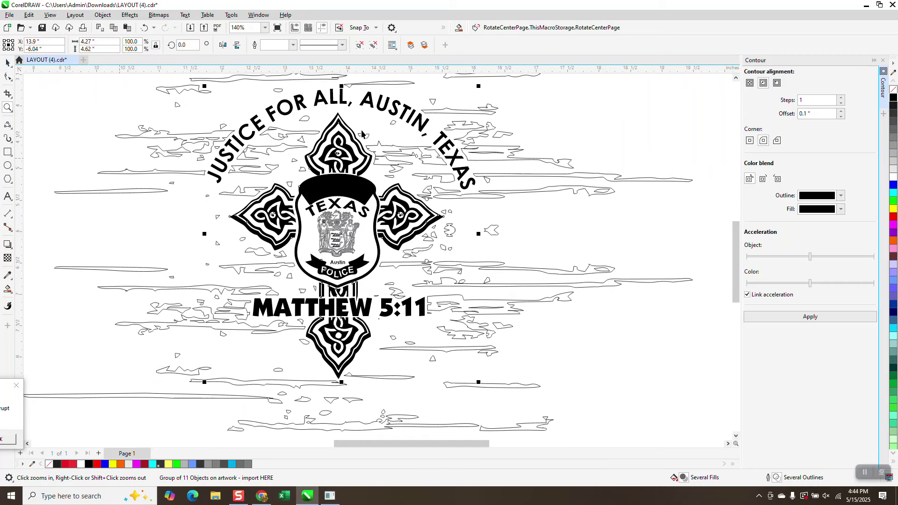
click(505, 153)
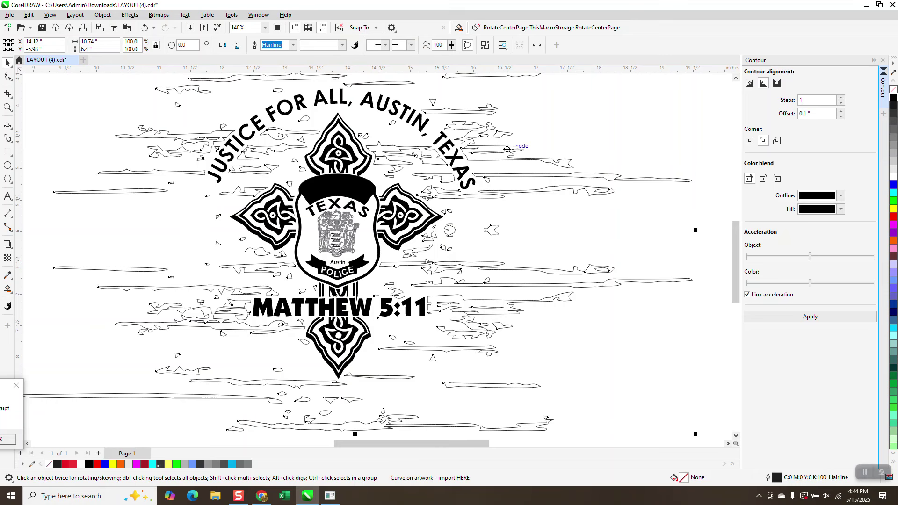
click(894, 187)
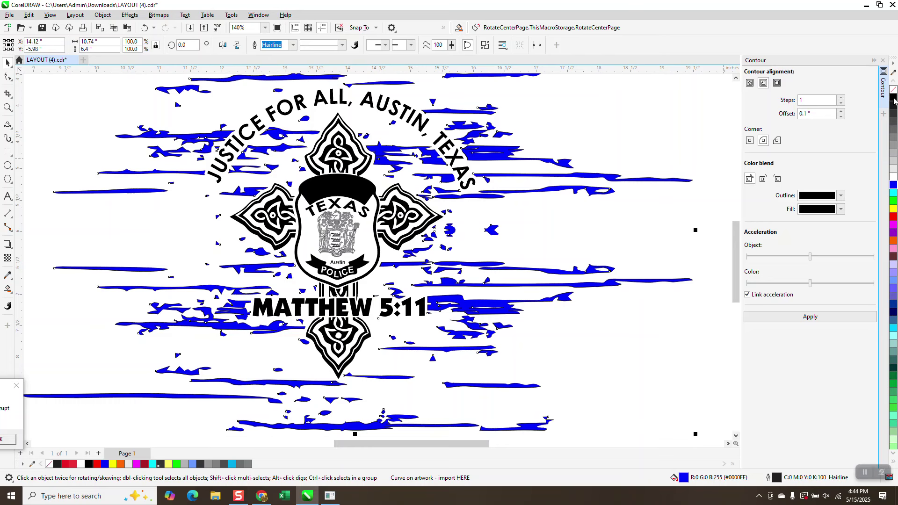
click(893, 98)
click(683, 238)
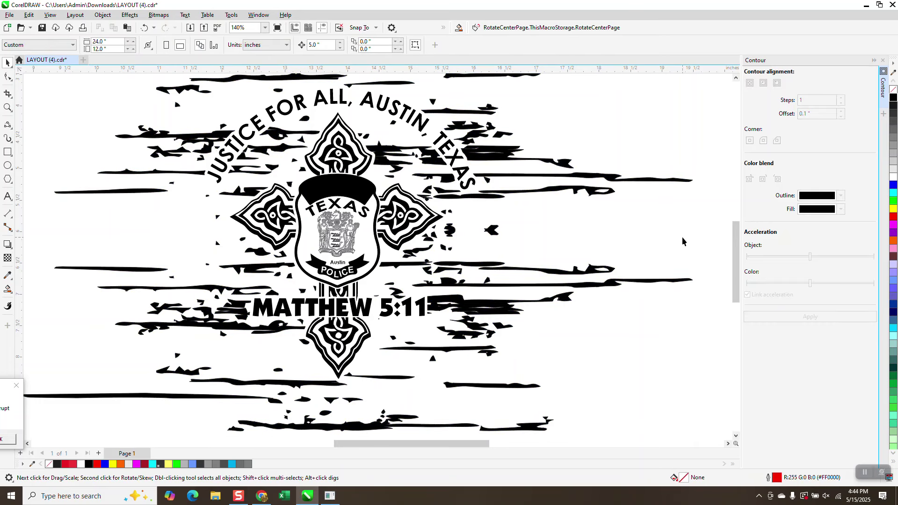
Examine the clearance between the black distress lines and the emblem's lettering and cross, both close up and across the whole layout.
scroll(667, 245, down, 2)
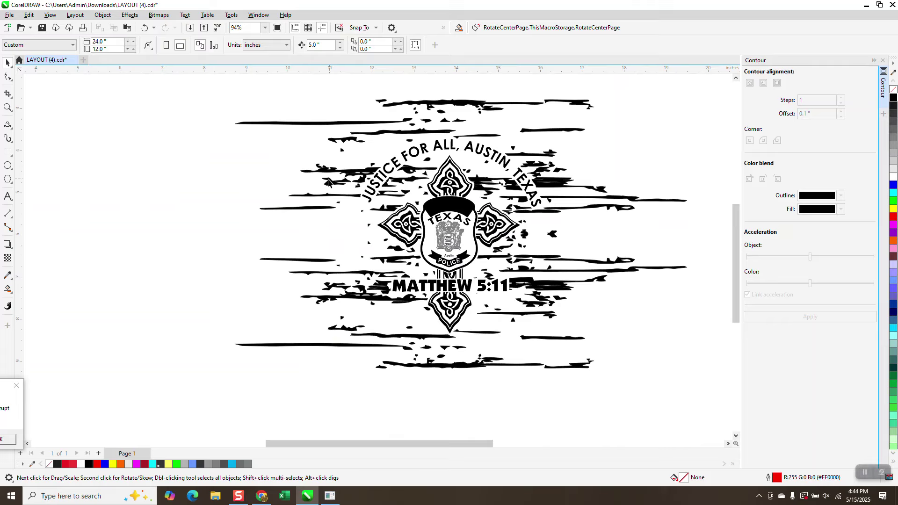
click(7, 107)
drag(345, 162, 429, 220)
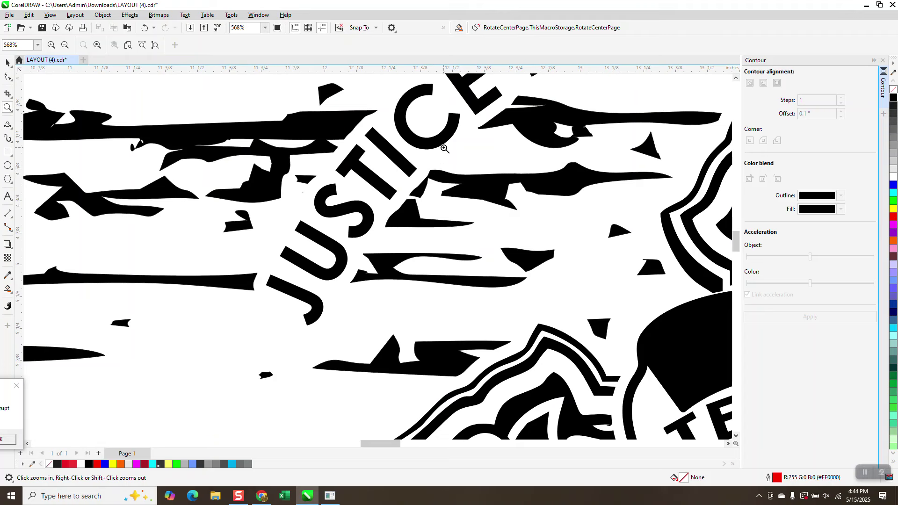
scroll(403, 190, down, 1)
scroll(404, 189, down, 2)
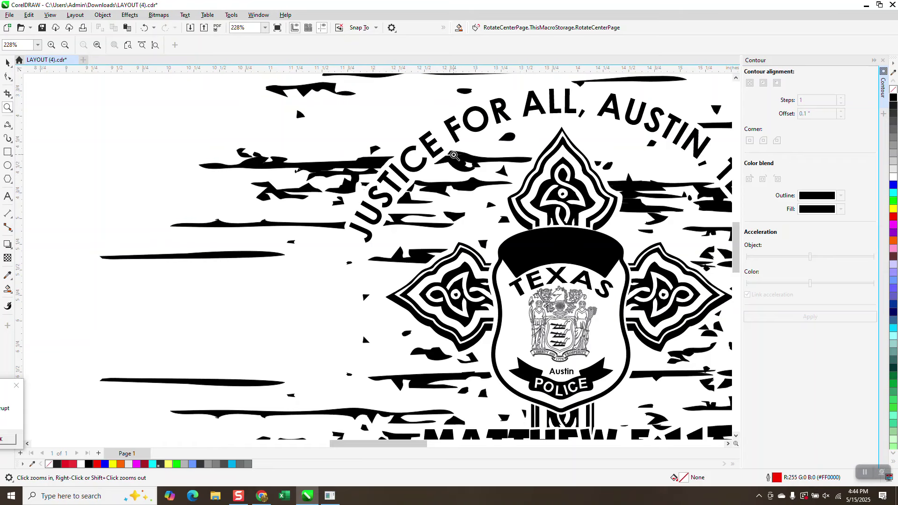
scroll(451, 155, down, 1)
scroll(383, 114, down, 1)
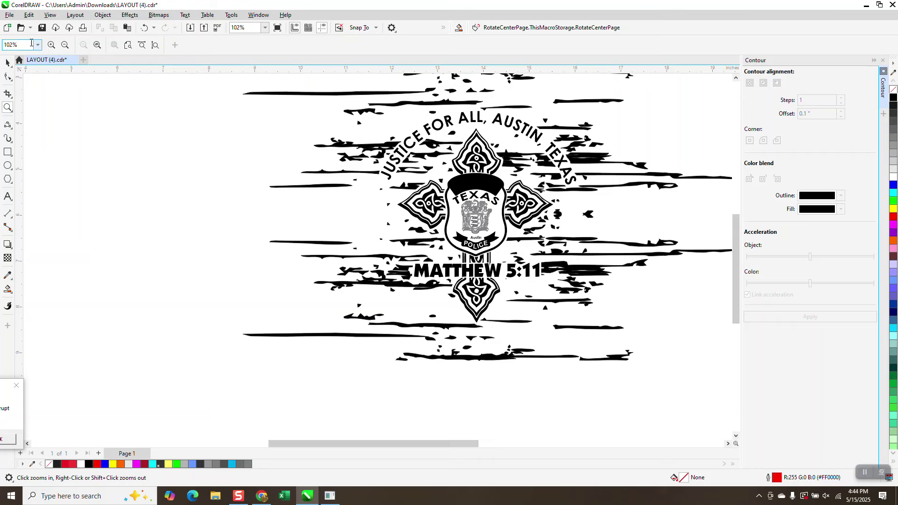
click(7, 62)
scroll(403, 177, down, 1)
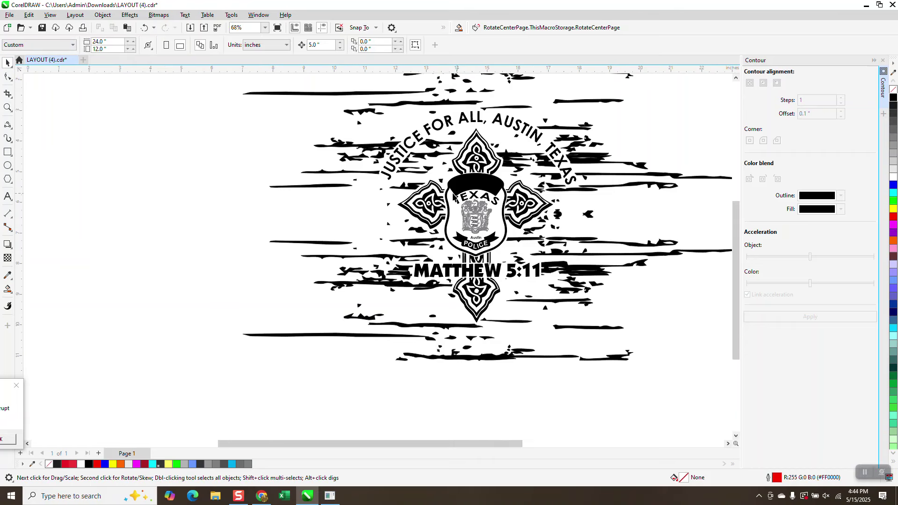
click(7, 107)
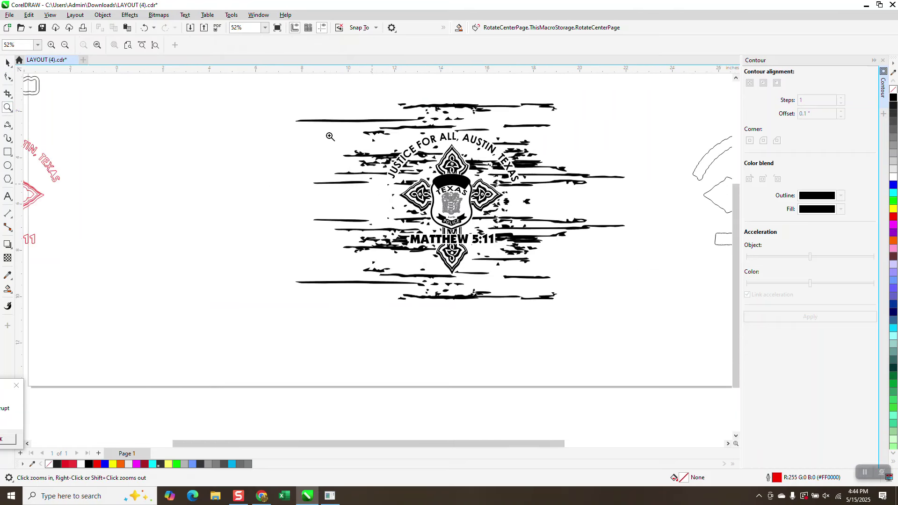
scroll(337, 122, down, 1)
drag(340, 108, 571, 315)
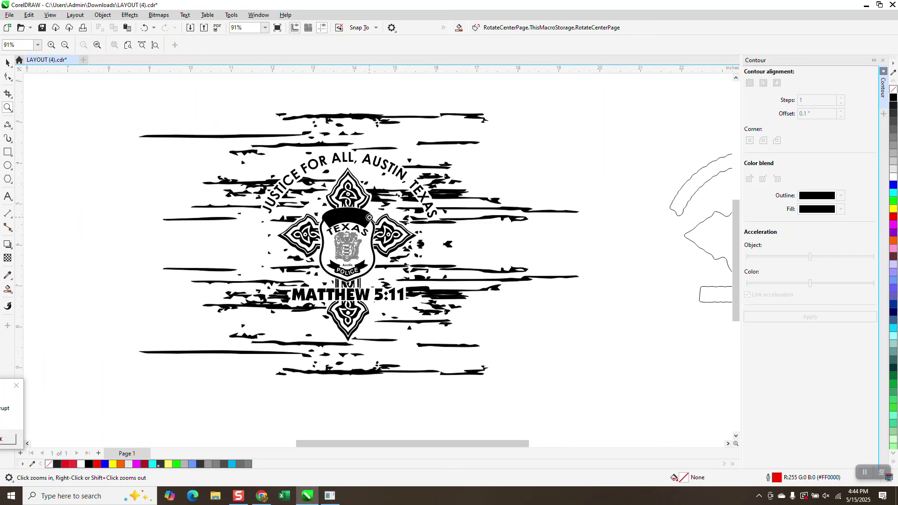
right_click(621, 232)
right_click(612, 236)
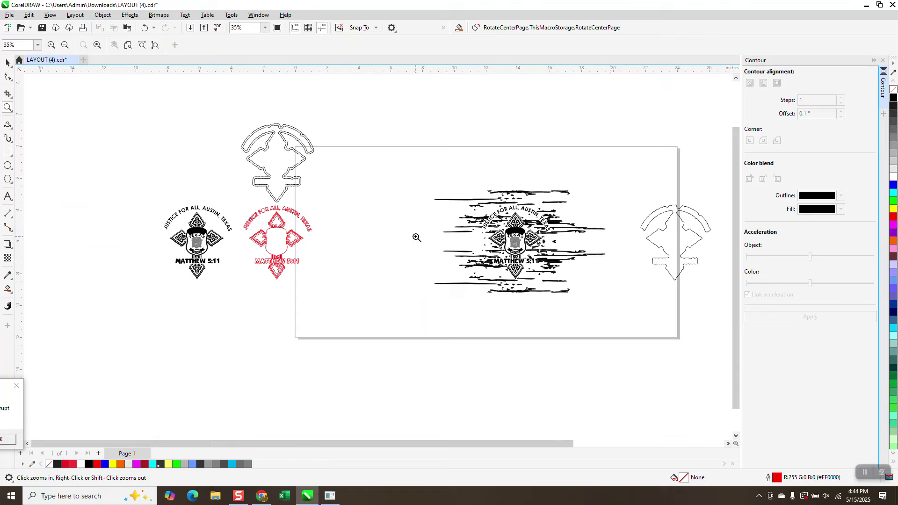